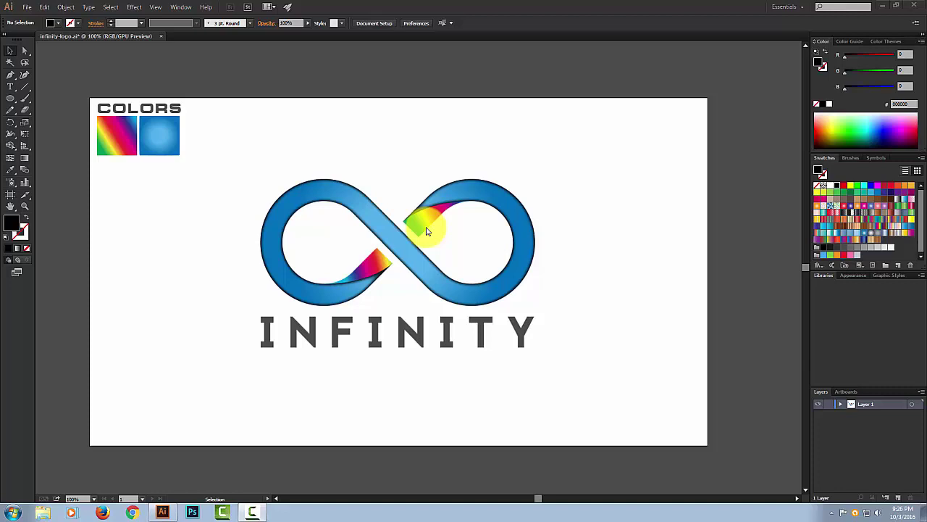
Step: Select the finished infinity logo and INFINITY text together and delete them
{"action": "left_click", "coordinate": [426, 231]}
{"action": "left_click", "coordinate": [215, 111]}
{"action": "left_click", "coordinate": [420, 252]}
{"action": "left_click", "coordinate": [621, 148]}
{"action": "left_click", "coordinate": [540, 184]}
{"action": "key", "text": "Delete"}
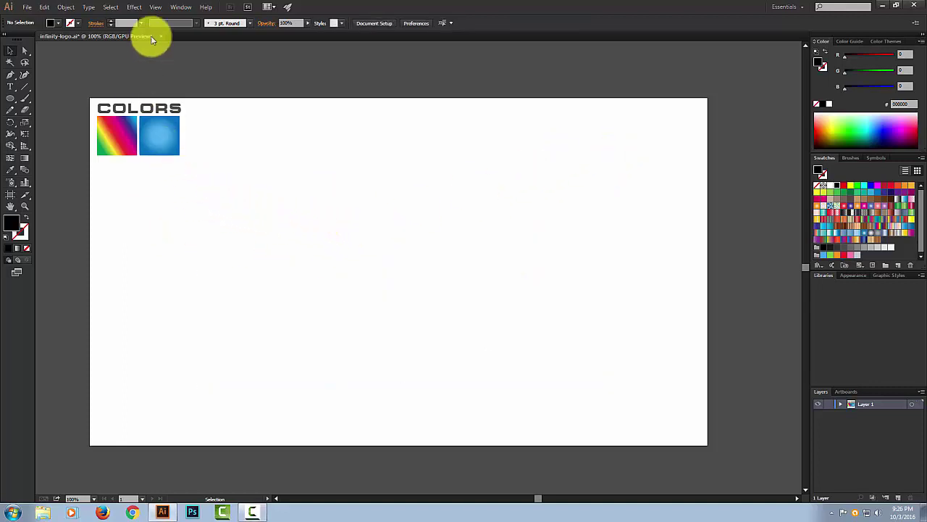
Step: Draw a 200 × 200 px circle with the Ellipse tool near the artboard centre
{"action": "left_click", "coordinate": [154, 9]}
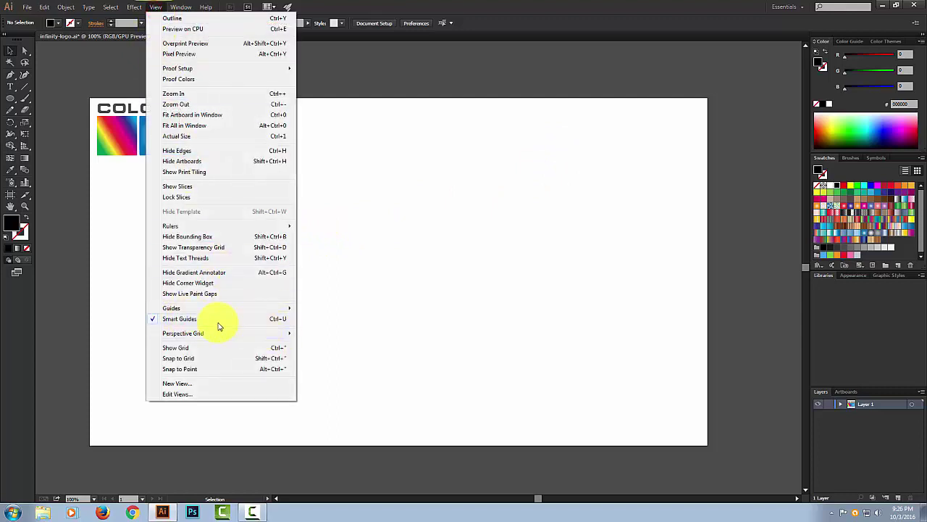
{"action": "left_click", "coordinate": [367, 261]}
{"action": "left_click", "coordinate": [10, 96]}
{"action": "left_click", "coordinate": [359, 281]}
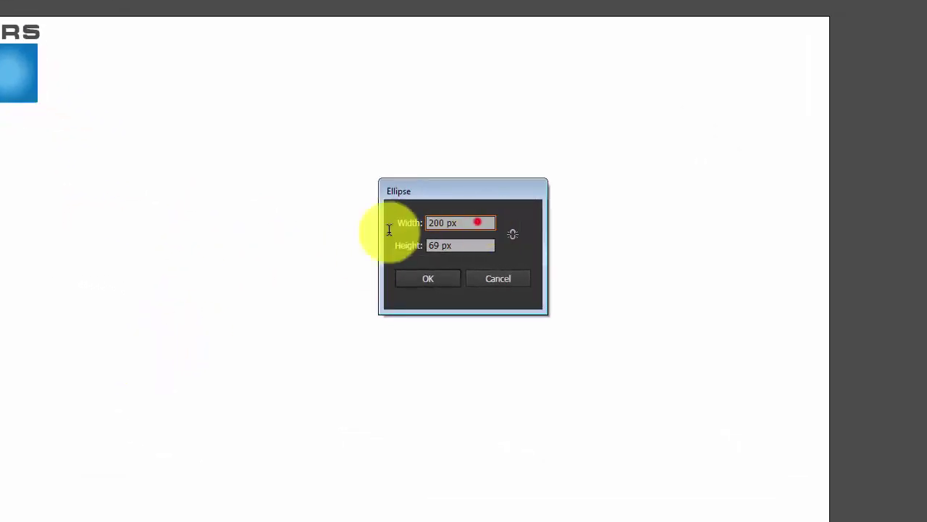
{"action": "type", "text": "200"}
{"action": "left_click", "coordinate": [464, 247]}
{"action": "type", "text": "200"}
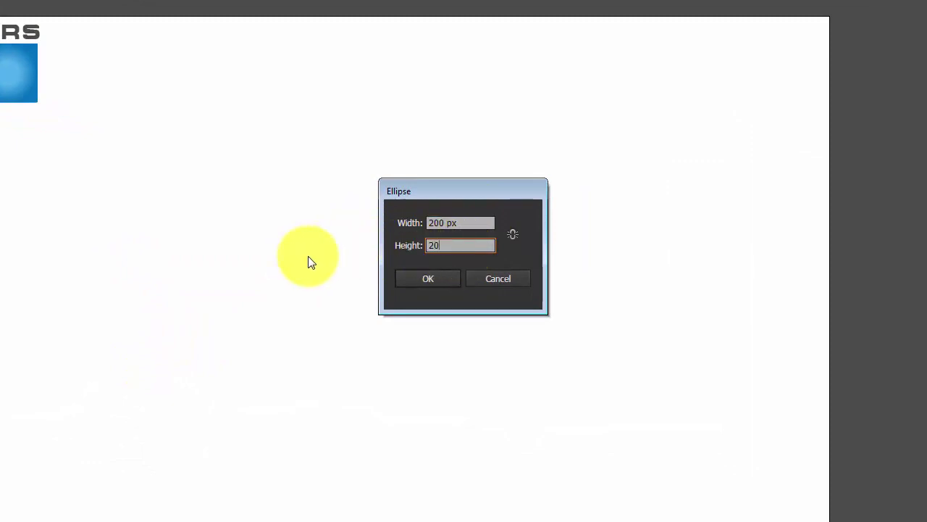
{"action": "left_click", "coordinate": [451, 277]}
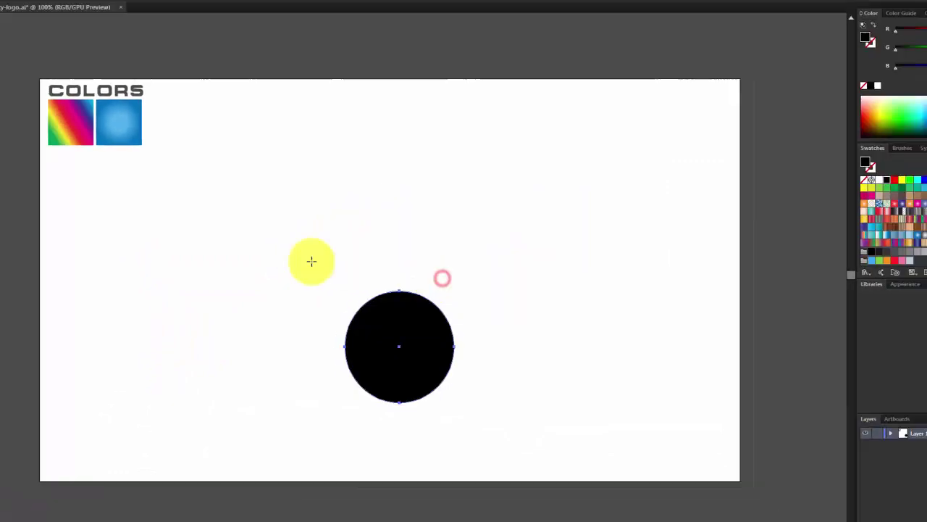
{"action": "left_click", "coordinate": [10, 52]}
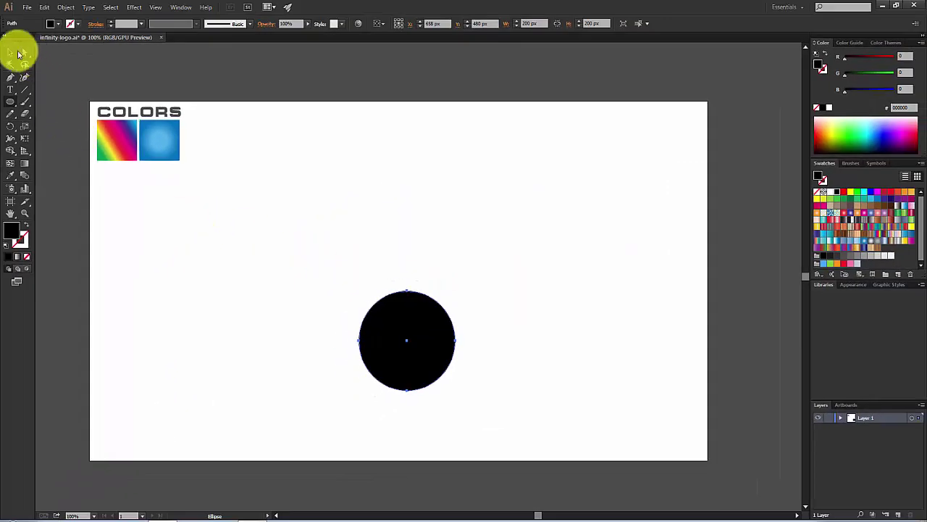
Step: Move the circle up and left toward the centre and remove its fill
{"action": "left_click", "coordinate": [433, 214]}
{"action": "left_click_drag", "start_coordinate": [417, 333], "coordinate": [395, 272]}
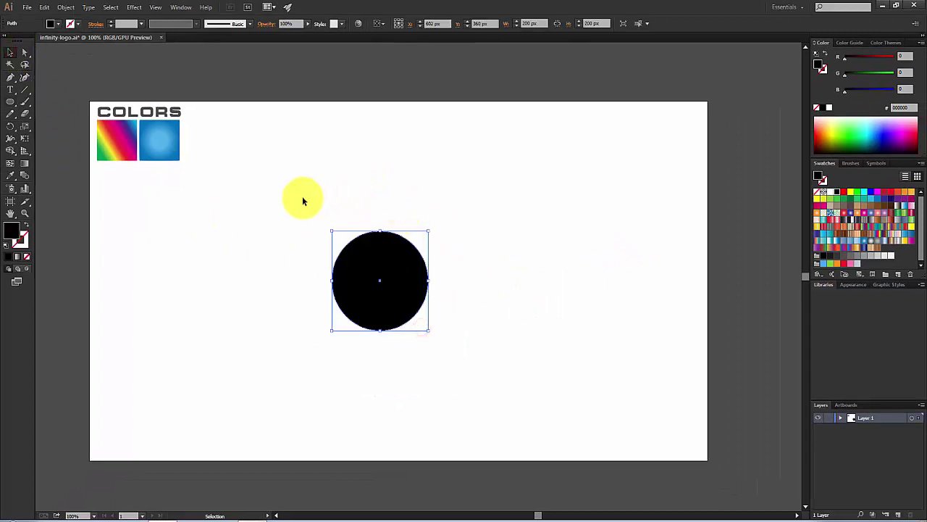
{"action": "left_click", "coordinate": [27, 258]}
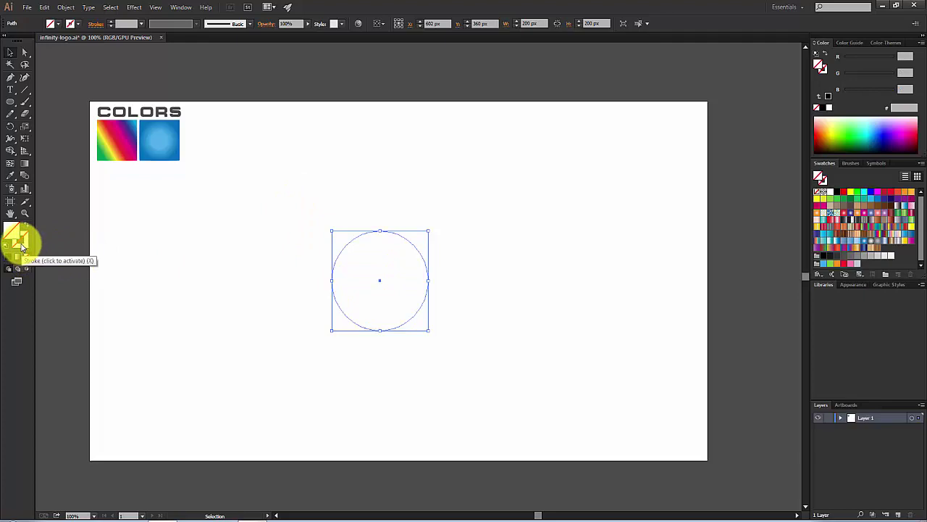
Step: Give the circle a 2 pt black stroke
{"action": "left_click", "coordinate": [20, 244]}
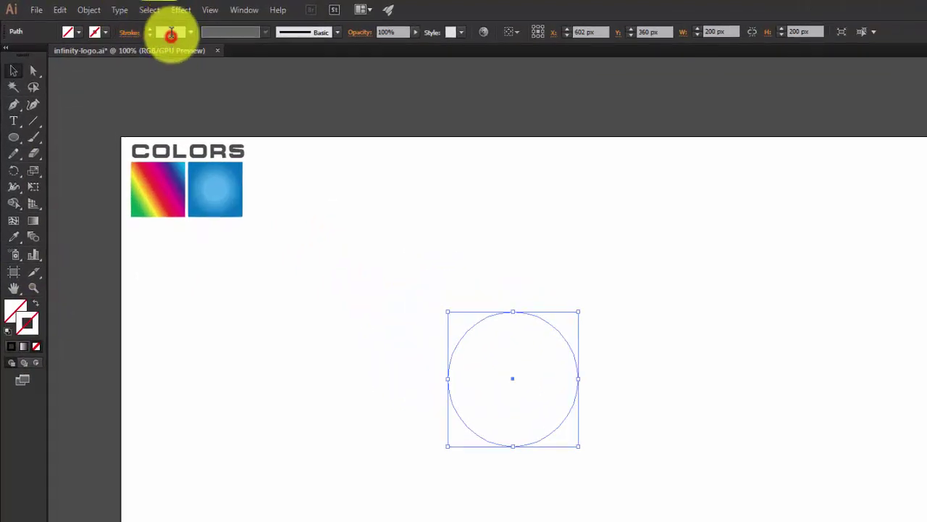
{"action": "left_click", "coordinate": [171, 34]}
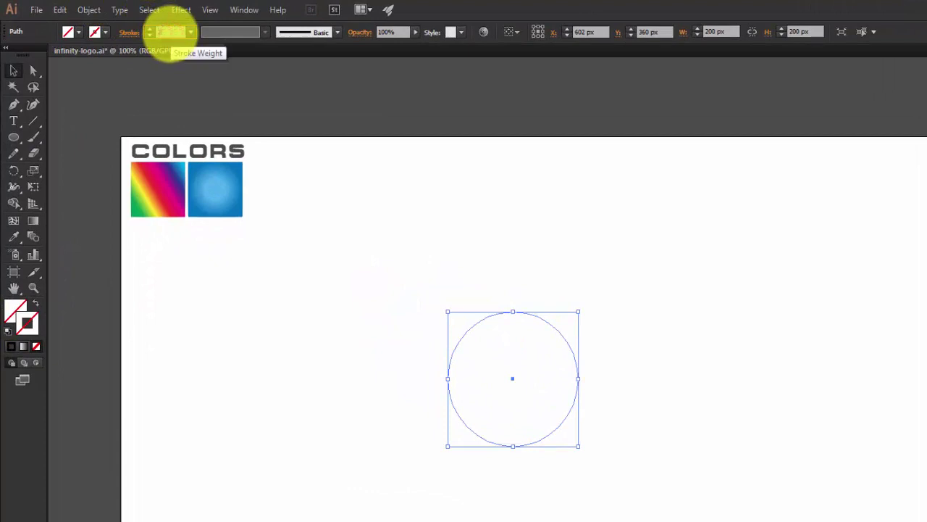
{"action": "type", "text": "2"}
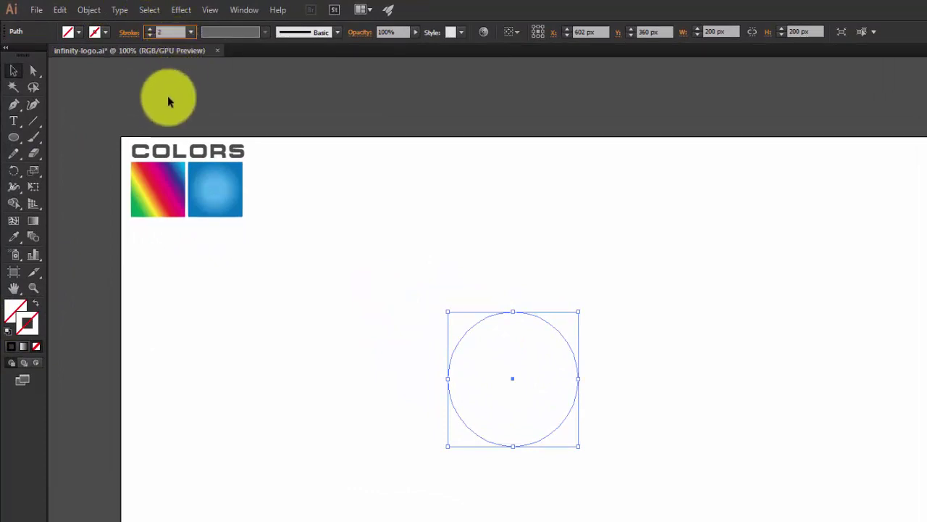
{"action": "left_click", "coordinate": [102, 31]}
{"action": "left_click", "coordinate": [37, 56]}
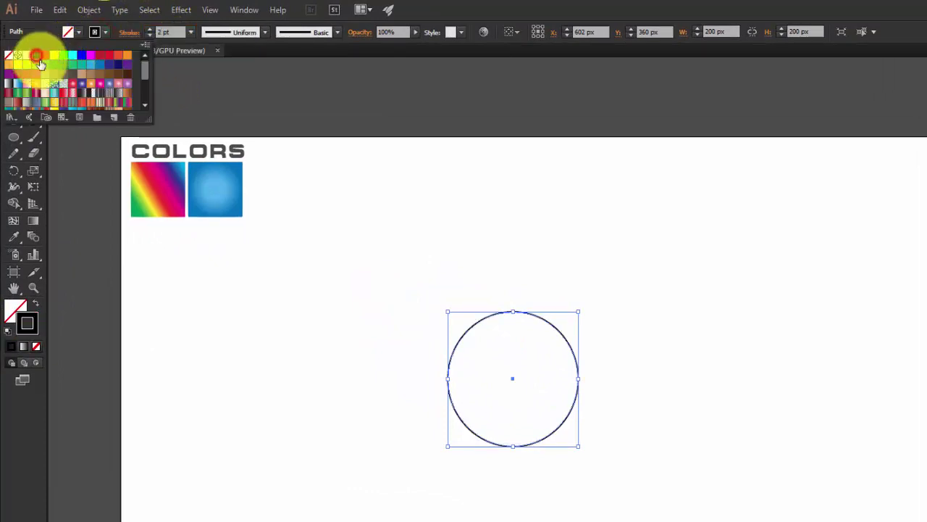
{"action": "left_click", "coordinate": [325, 194]}
{"action": "left_click", "coordinate": [452, 233]}
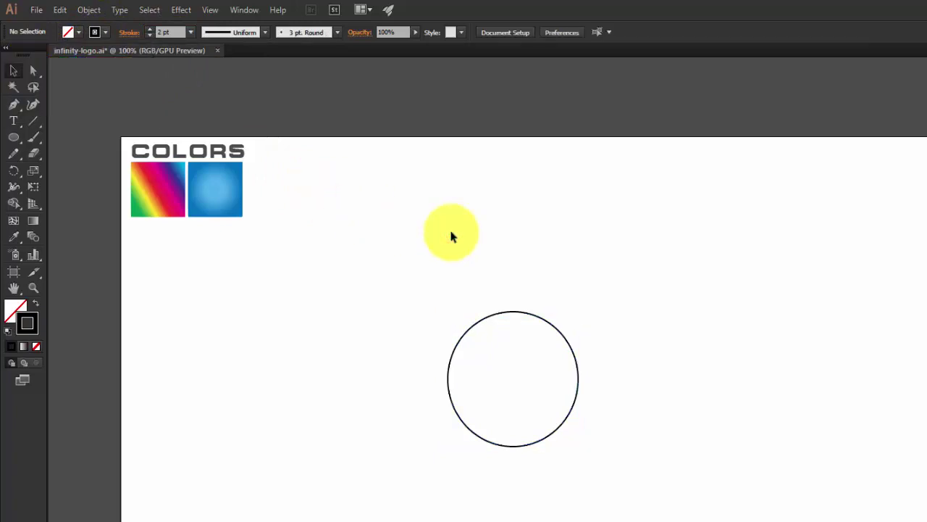
{"action": "left_click", "coordinate": [16, 141]}
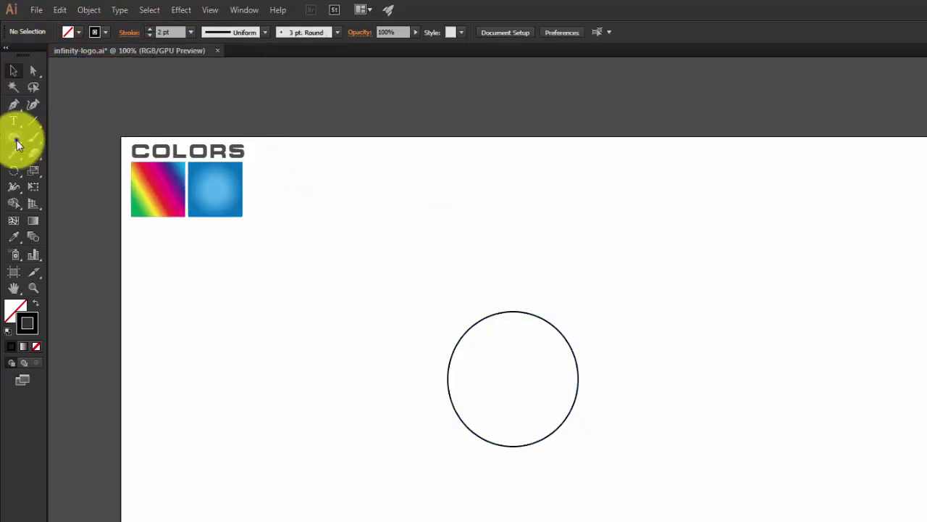
Step: Draw a square over the circle's top-right quarter
{"action": "left_click", "coordinate": [92, 137]}
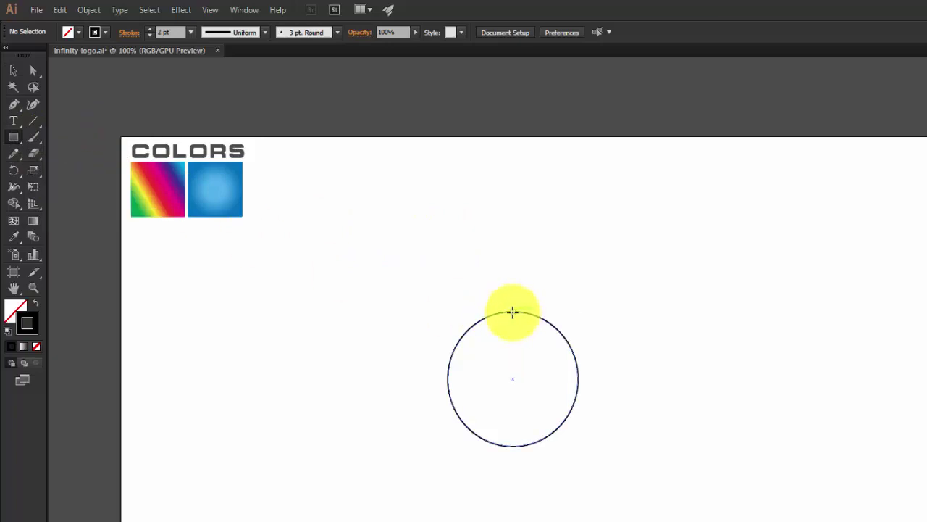
{"action": "left_click_drag", "start_coordinate": [512, 311], "coordinate": [577, 380]}
{"action": "left_click", "coordinate": [12, 73]}
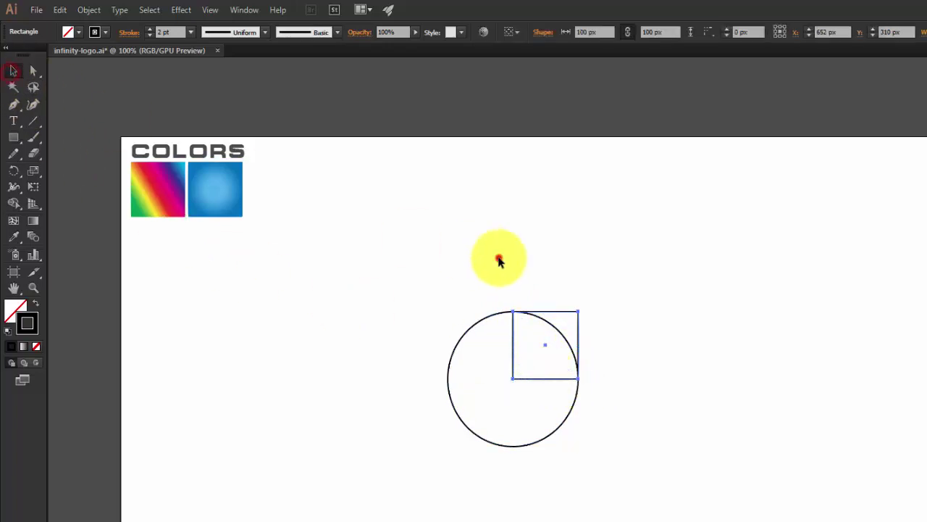
Step: Merge the square's corner into the circle with Shape Builder, forming a pointed teardrop
{"action": "left_click", "coordinate": [498, 259]}
{"action": "left_click_drag", "start_coordinate": [368, 253], "coordinate": [667, 477]}
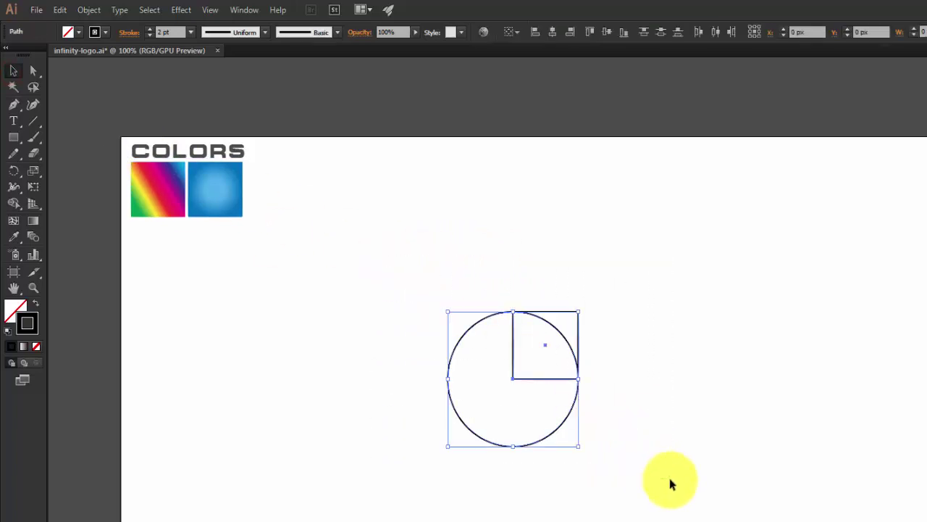
{"action": "left_click", "coordinate": [12, 207]}
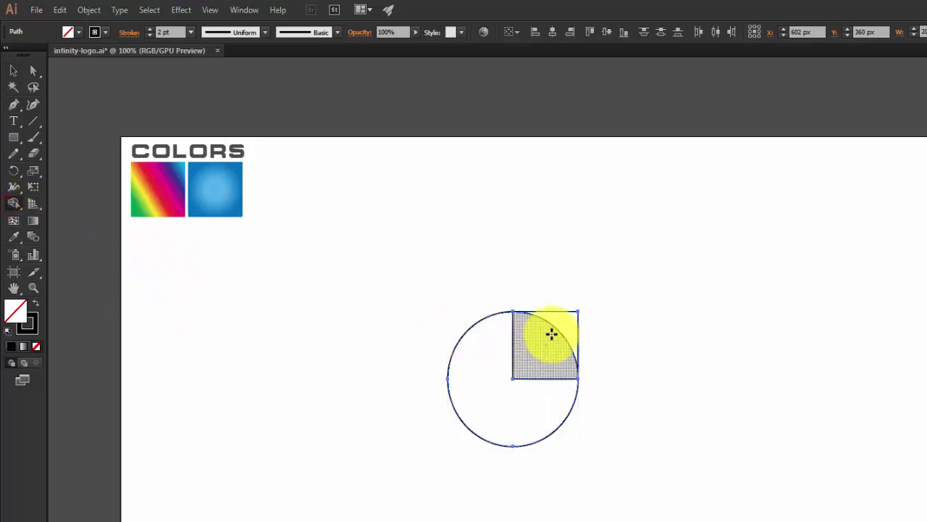
{"action": "mouse_move", "coordinate": [558, 323]}
{"action": "left_mouse_down"}
{"action": "mouse_move", "coordinate": [471, 398]}
{"action": "mouse_move", "coordinate": [458, 394]}
{"action": "left_mouse_up"}
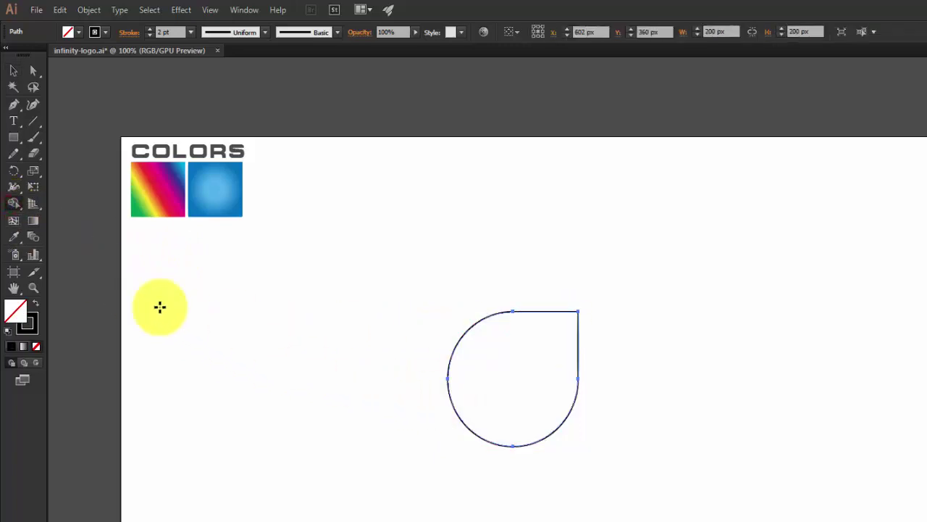
{"action": "left_click", "coordinate": [12, 71]}
{"action": "left_click", "coordinate": [563, 282]}
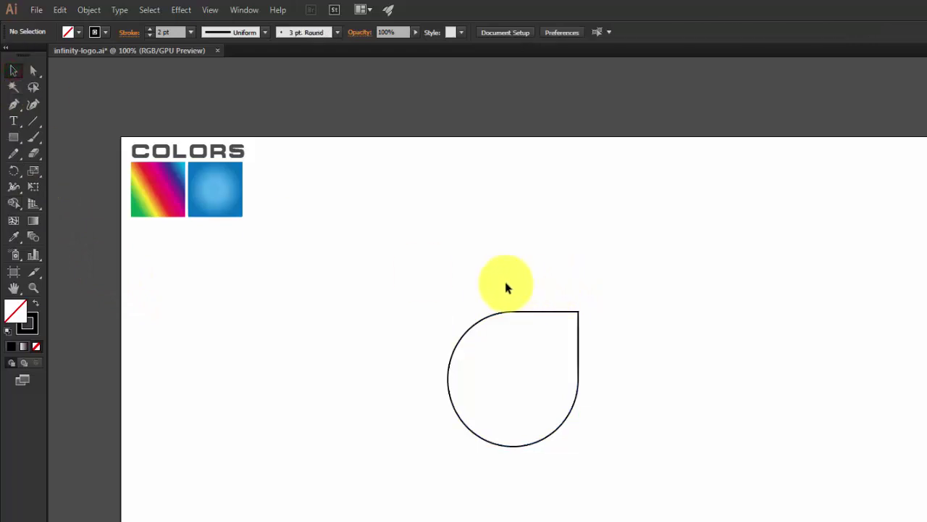
Step: Rotate the teardrop 45° so its point faces right
{"action": "left_click", "coordinate": [509, 314]}
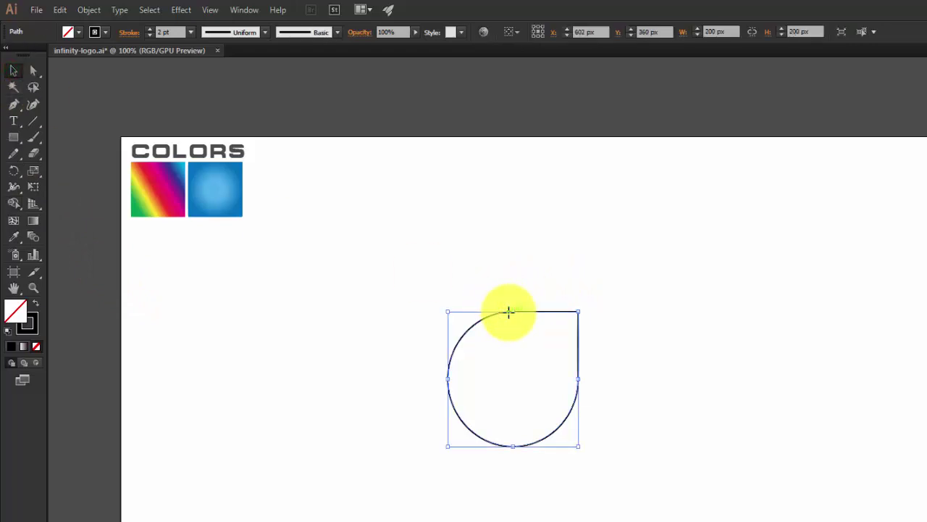
{"action": "left_click", "coordinate": [584, 308]}
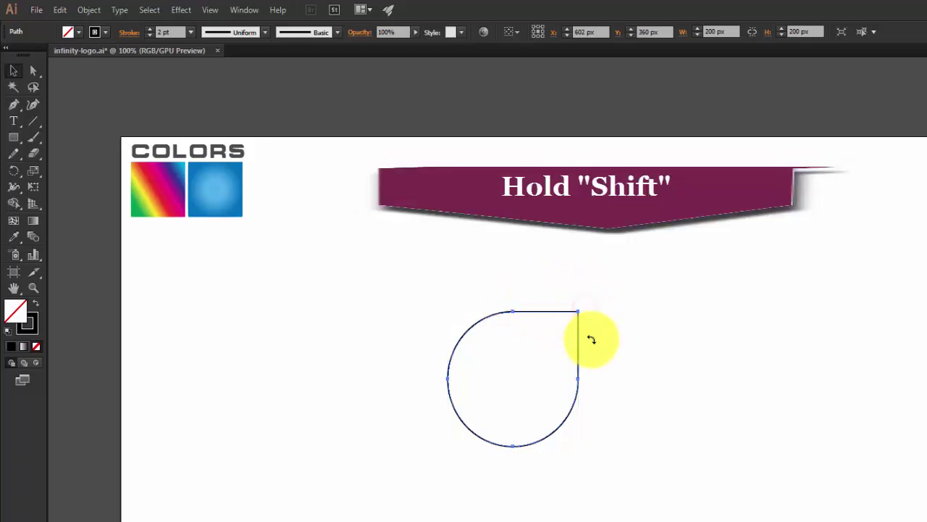
{"action": "left_click_drag", "start_coordinate": [583, 308], "coordinate": [607, 392]}
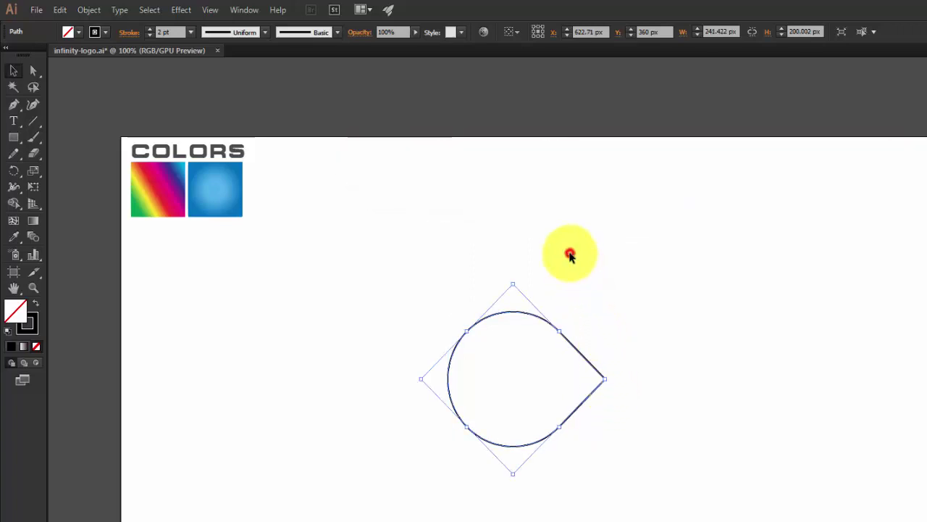
{"action": "left_click", "coordinate": [570, 255]}
Step: Make a 90° reflected copy of the teardrop and move it right to meet the original
{"action": "left_click_drag", "start_coordinate": [445, 266], "coordinate": [547, 358]}
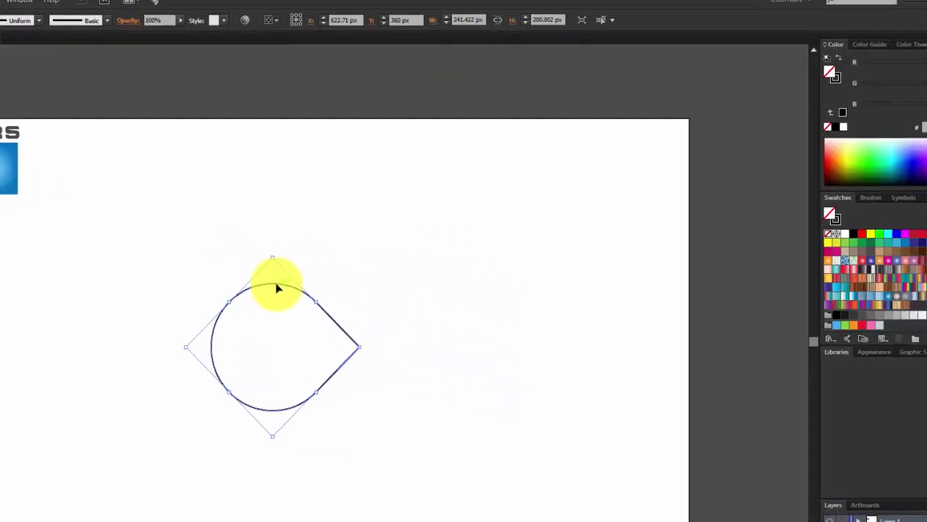
{"action": "right_click", "coordinate": [516, 314]}
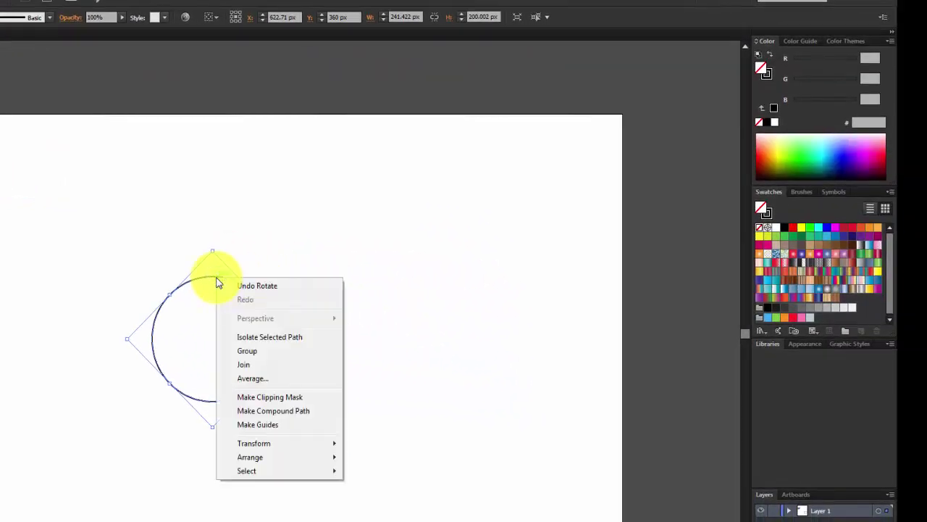
{"action": "mouse_move", "coordinate": [297, 449]}
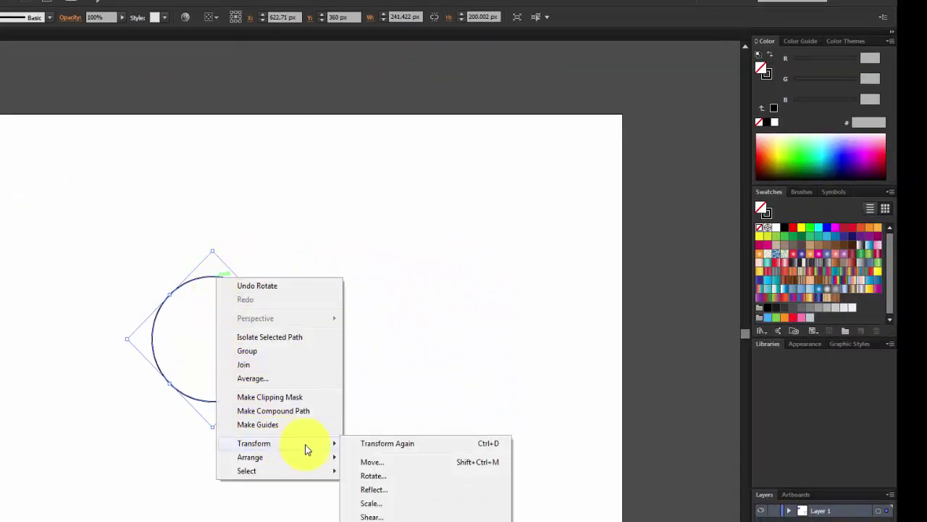
{"action": "left_click", "coordinate": [388, 491]}
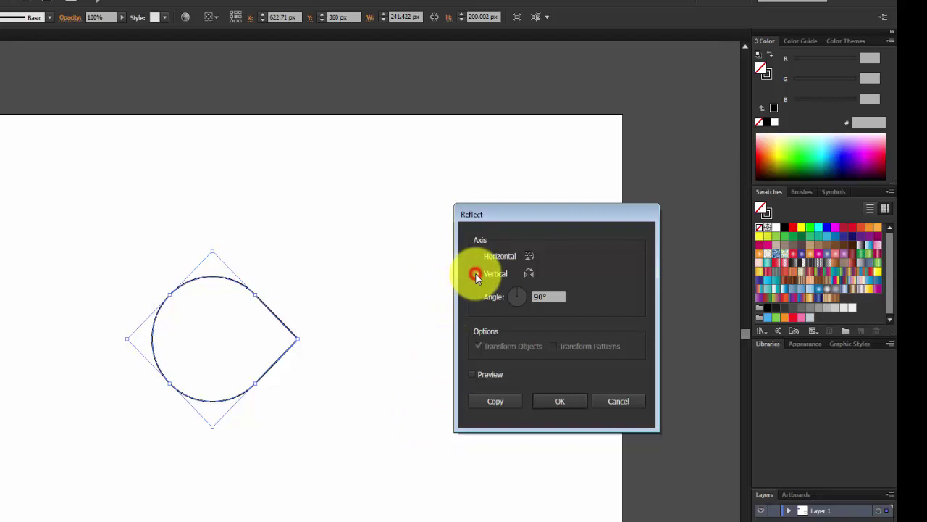
{"action": "left_click_drag", "start_coordinate": [558, 296], "coordinate": [517, 297]}
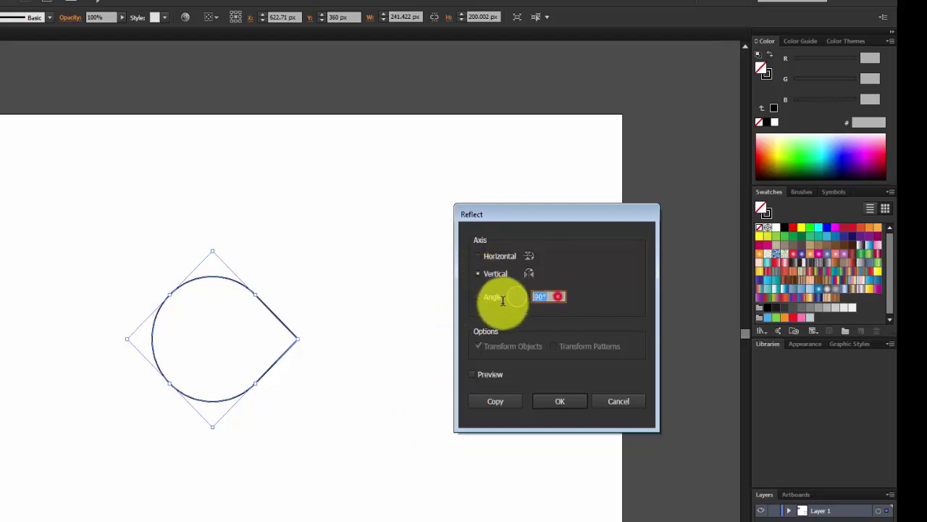
{"action": "type", "text": "90"}
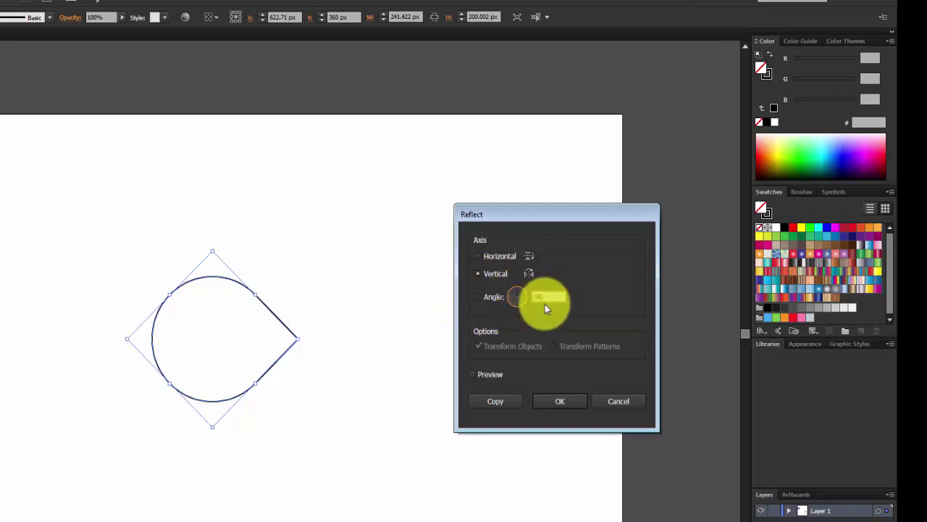
{"action": "left_click", "coordinate": [473, 372]}
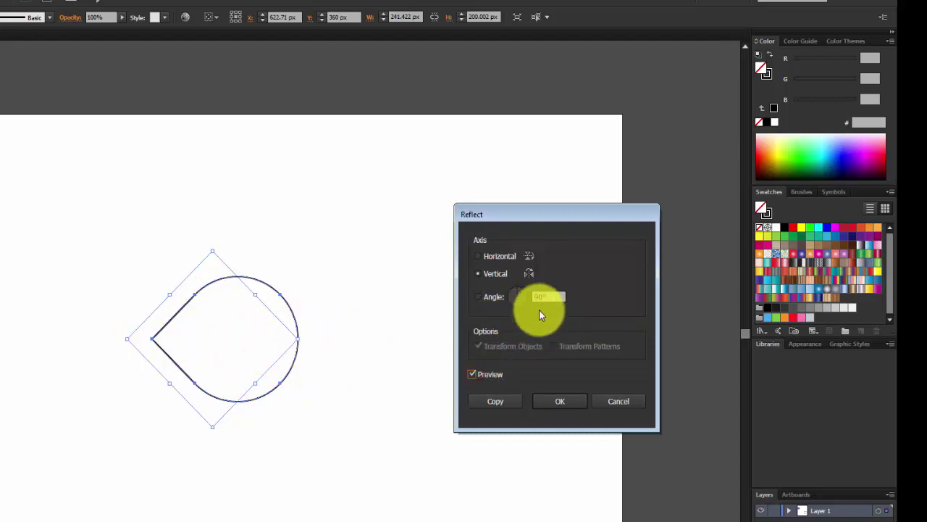
{"action": "left_click", "coordinate": [501, 399]}
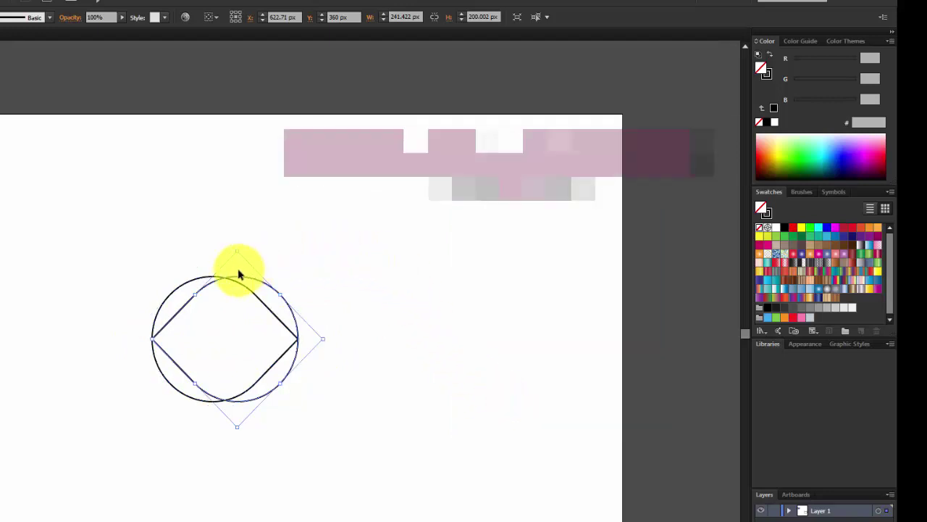
{"action": "left_click_drag", "start_coordinate": [239, 276], "coordinate": [387, 277]}
{"action": "left_click", "coordinate": [331, 203]}
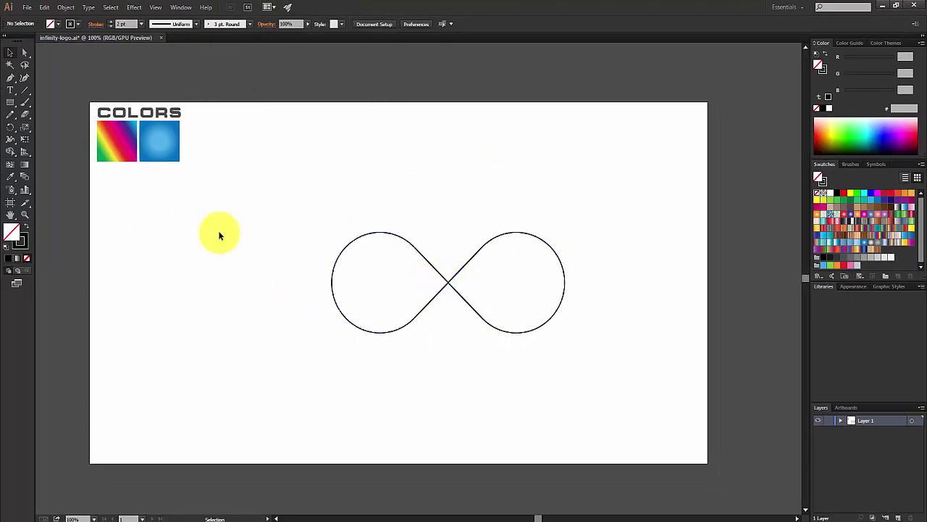
Step: Give the whole infinity path a 42 pt stroke
{"action": "left_click_drag", "start_coordinate": [244, 196], "coordinate": [634, 367]}
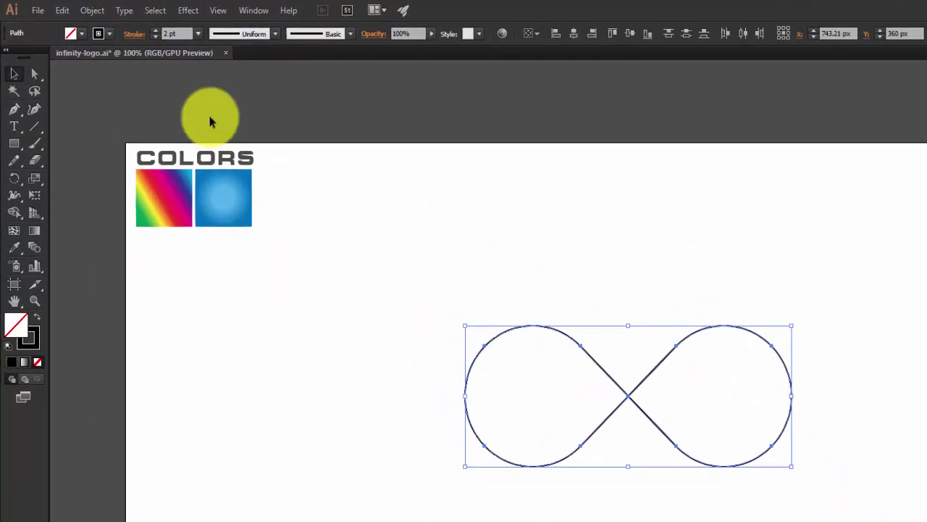
{"action": "left_click", "coordinate": [181, 33]}
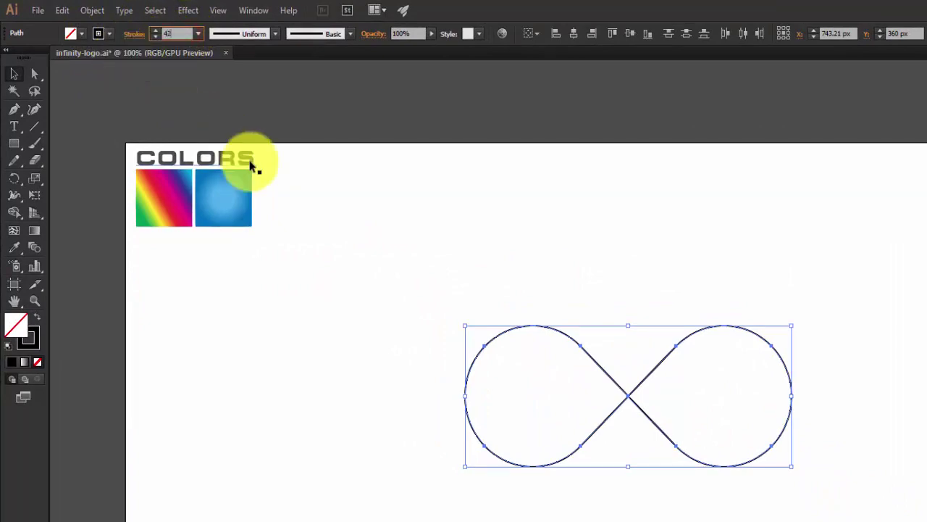
{"action": "key", "text": "Return"}
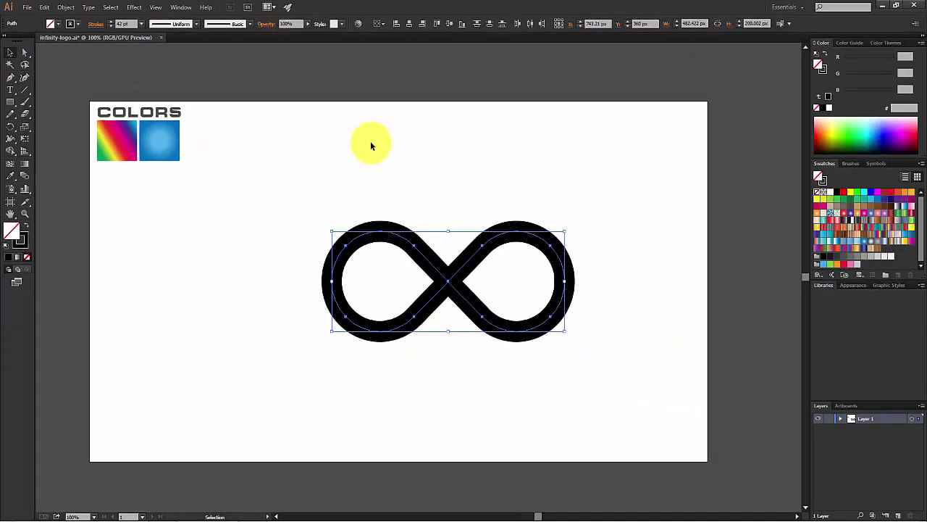
{"action": "left_click", "coordinate": [396, 154]}
Step: Reselect the infinity path and choose Object > Expand
{"action": "left_click_drag", "start_coordinate": [329, 174], "coordinate": [563, 335]}
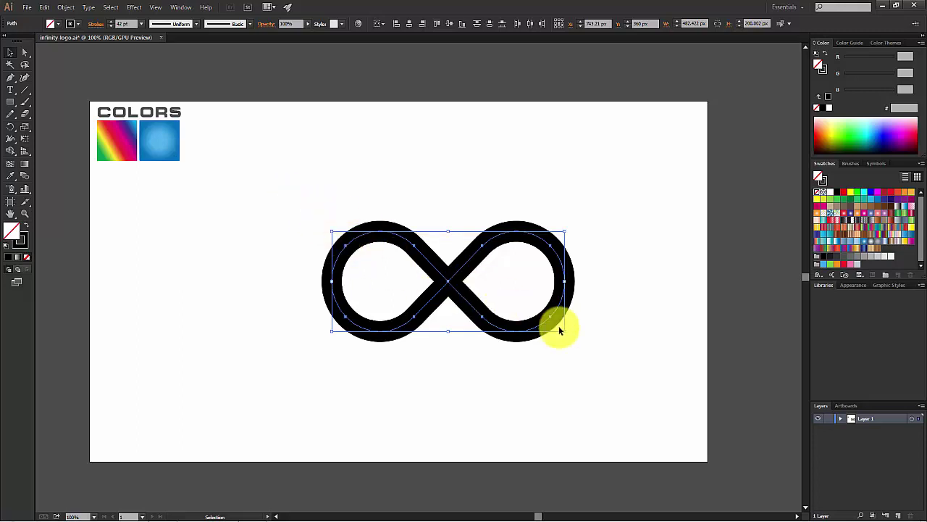
{"action": "left_click", "coordinate": [66, 8]}
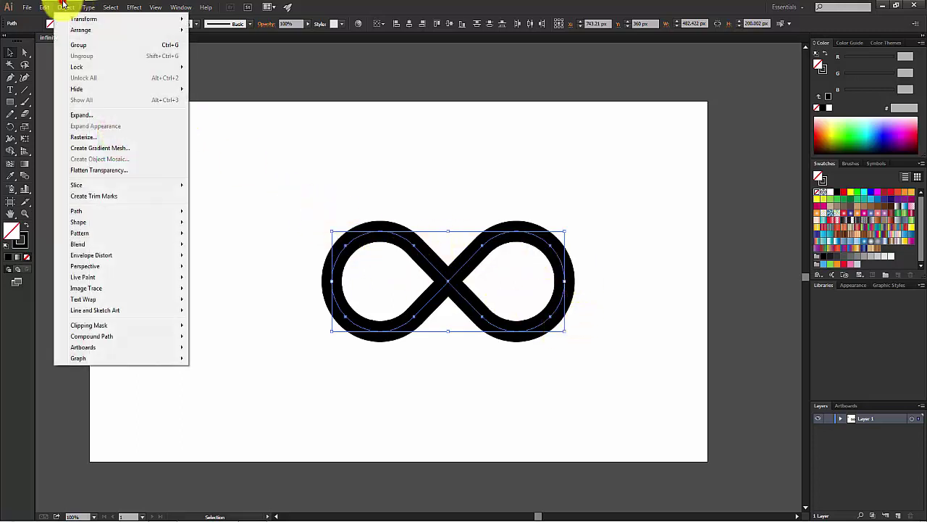
{"action": "left_click", "coordinate": [134, 120]}
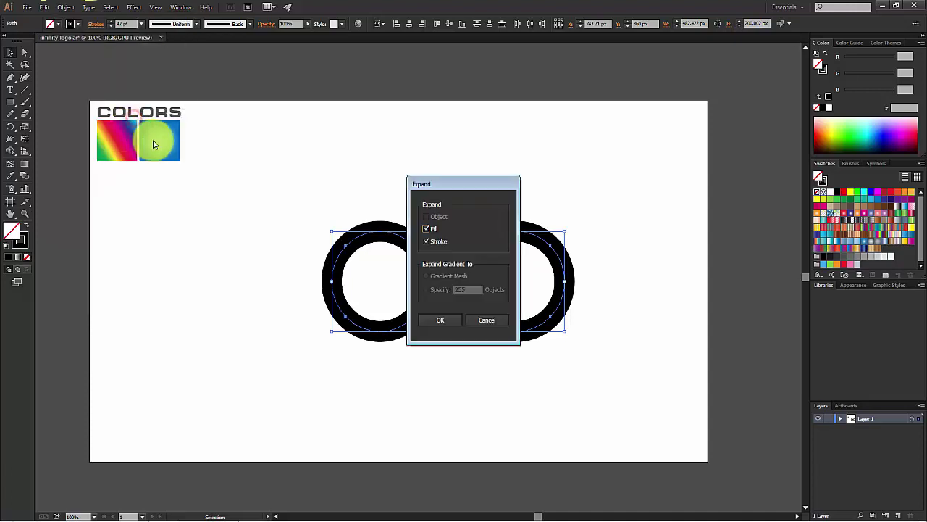
Step: Expand the stroke and fill into filled shapes and bring up the Pathfinder panel
{"action": "left_click", "coordinate": [426, 229]}
{"action": "left_click", "coordinate": [449, 319]}
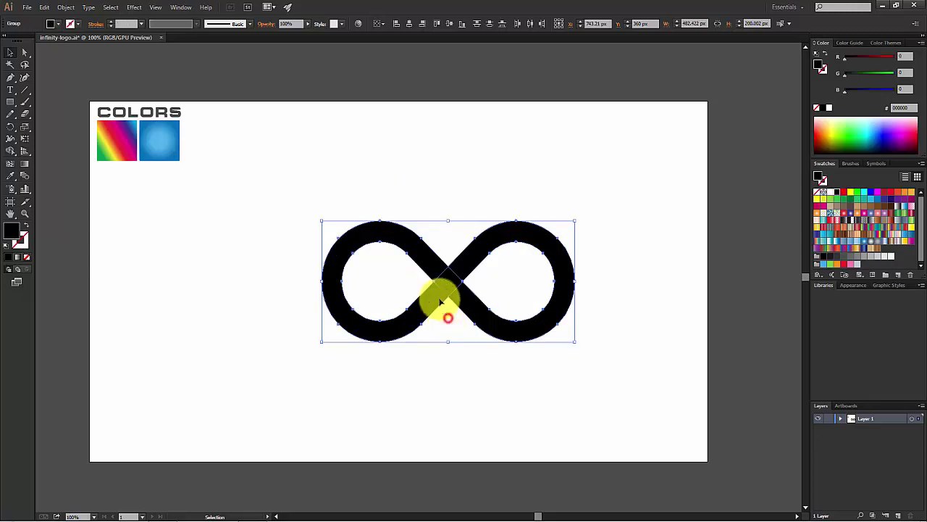
{"action": "left_click", "coordinate": [423, 170]}
{"action": "left_click", "coordinate": [407, 245]}
{"action": "left_click", "coordinate": [399, 172]}
{"action": "left_click_drag", "start_coordinate": [309, 186], "coordinate": [601, 368]}
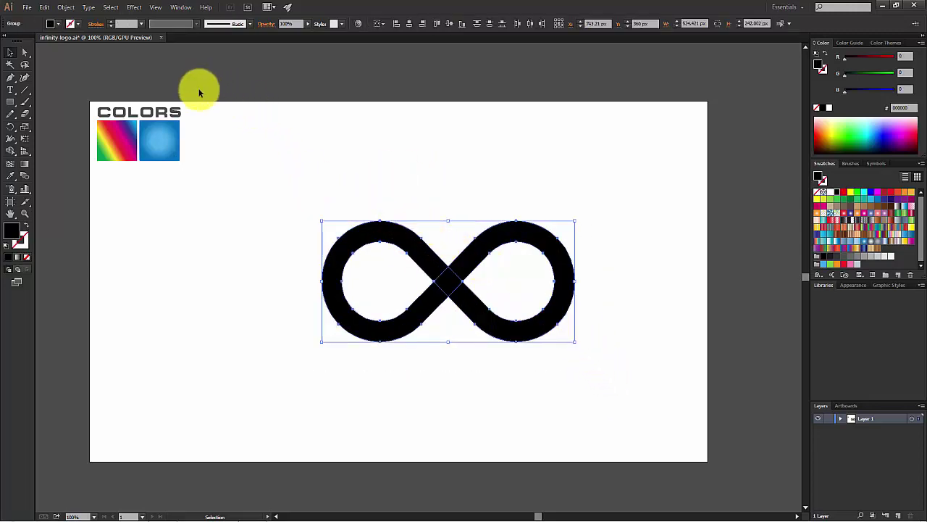
{"action": "left_click", "coordinate": [180, 7]}
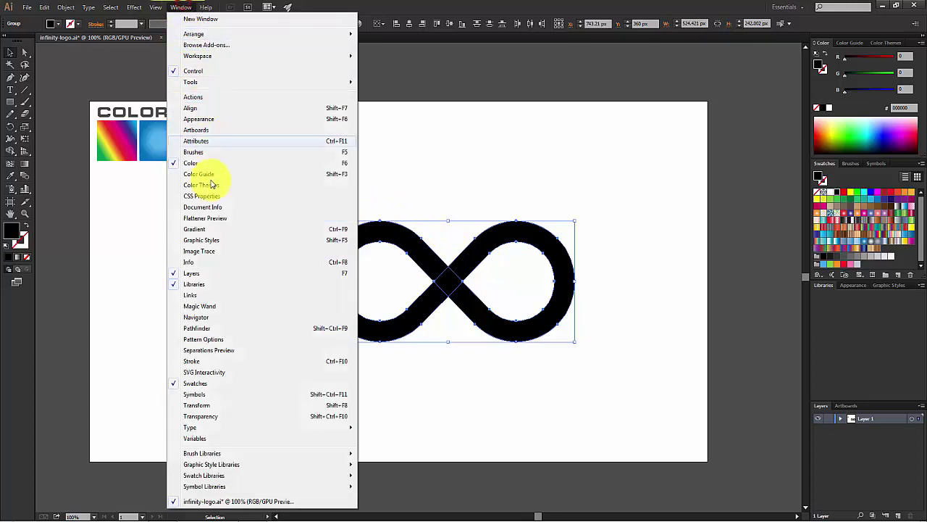
{"action": "left_click", "coordinate": [196, 327]}
Step: Unite all infinity pieces into one solid shape and nudge it higher on the artboard
{"action": "left_click", "coordinate": [327, 180]}
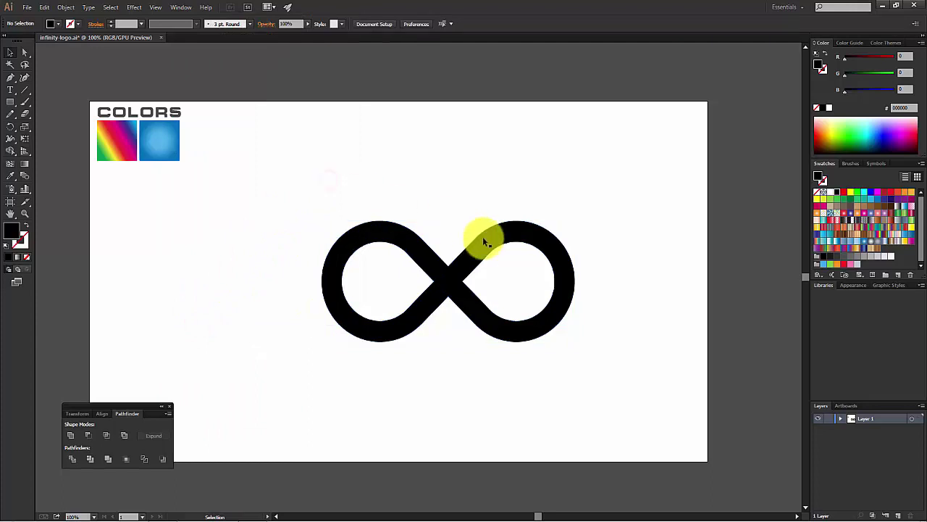
{"action": "left_click_drag", "start_coordinate": [503, 248], "coordinate": [656, 190]}
{"action": "key", "text": "ctrl+z"}
{"action": "left_click", "coordinate": [492, 118]}
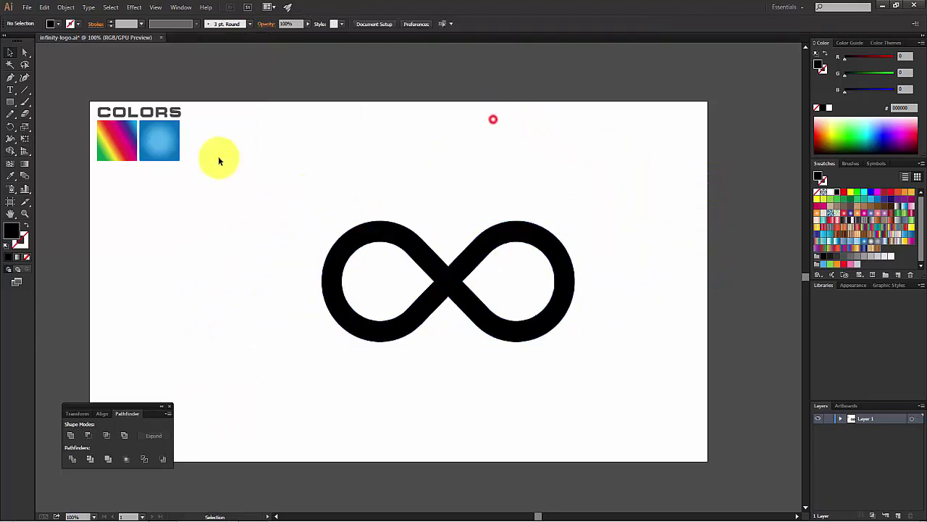
{"action": "left_click_drag", "start_coordinate": [282, 179], "coordinate": [637, 387]}
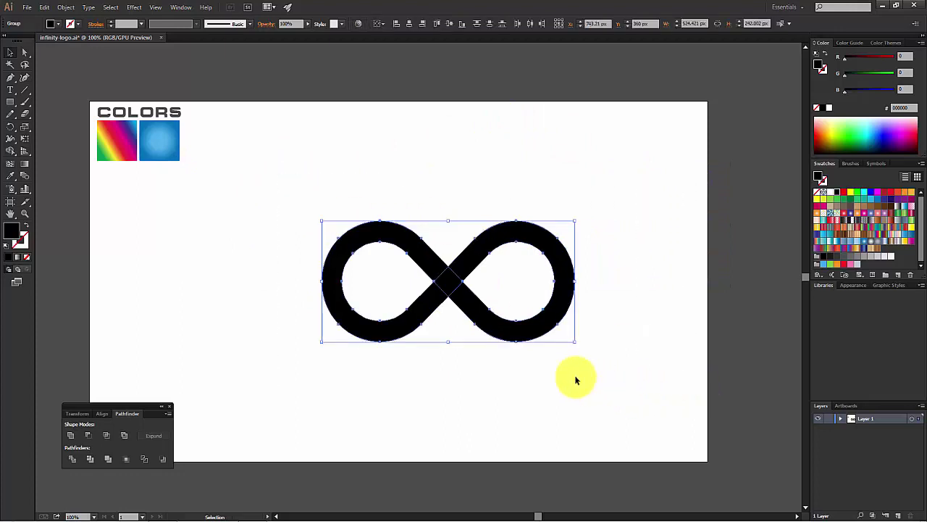
{"action": "left_click", "coordinate": [72, 437]}
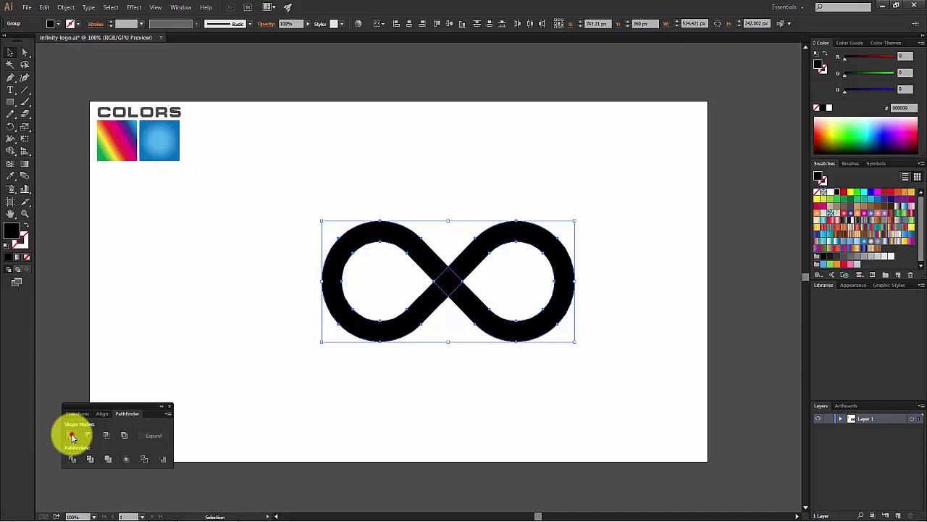
{"action": "left_click", "coordinate": [170, 267]}
{"action": "mouse_move", "coordinate": [420, 255]}
{"action": "left_mouse_down"}
{"action": "mouse_move", "coordinate": [411, 168]}
{"action": "mouse_move", "coordinate": [360, 215]}
{"action": "mouse_move", "coordinate": [377, 248]}
{"action": "mouse_move", "coordinate": [374, 290]}
{"action": "mouse_move", "coordinate": [433, 245]}
{"action": "left_mouse_up"}
{"action": "left_click", "coordinate": [416, 195]}
{"action": "left_click", "coordinate": [399, 141]}
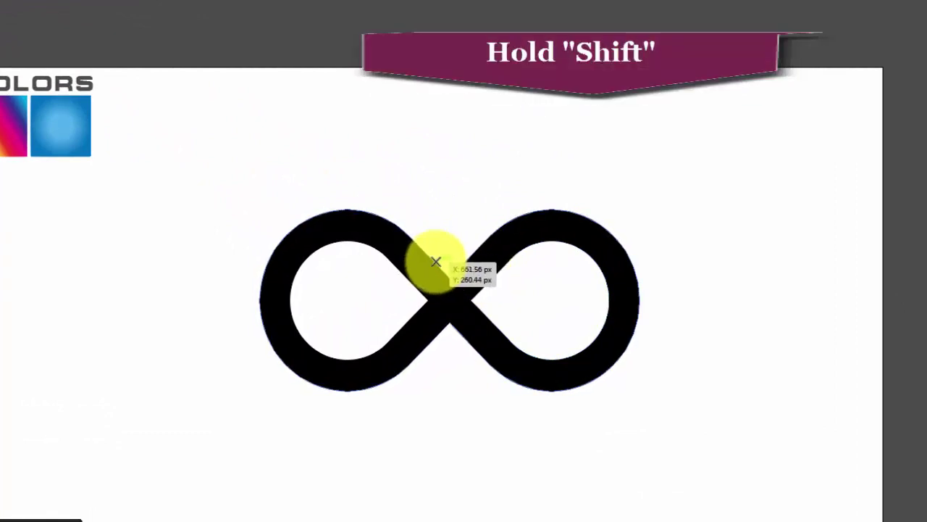
Step: Draw a diagonal bar at the crossing and duplicate it to the other side
{"action": "mouse_move", "coordinate": [437, 260]}
{"action": "left_mouse_down"}
{"action": "mouse_move", "coordinate": [492, 322]}
{"action": "mouse_move", "coordinate": [499, 310]}
{"action": "mouse_move", "coordinate": [442, 254]}
{"action": "mouse_move", "coordinate": [435, 261]}
{"action": "left_mouse_up"}
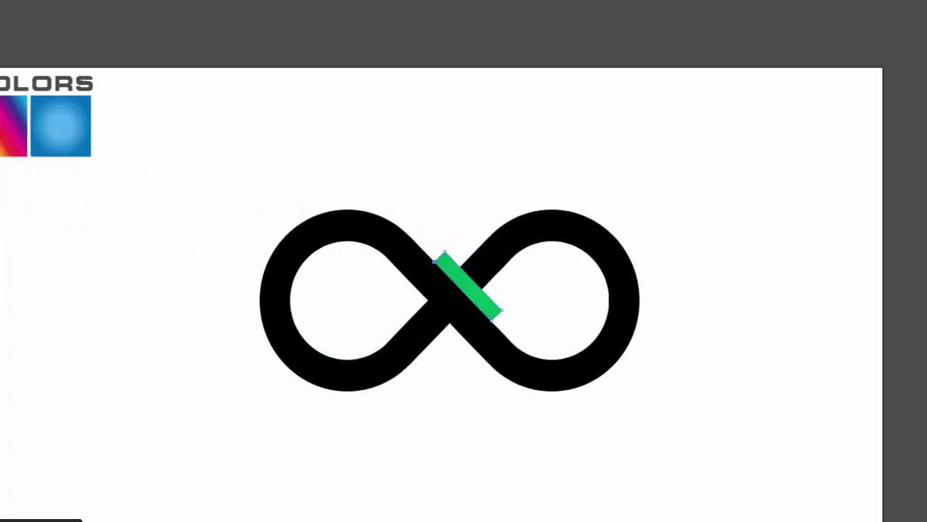
{"action": "left_click", "coordinate": [430, 160]}
{"action": "left_click", "coordinate": [454, 273]}
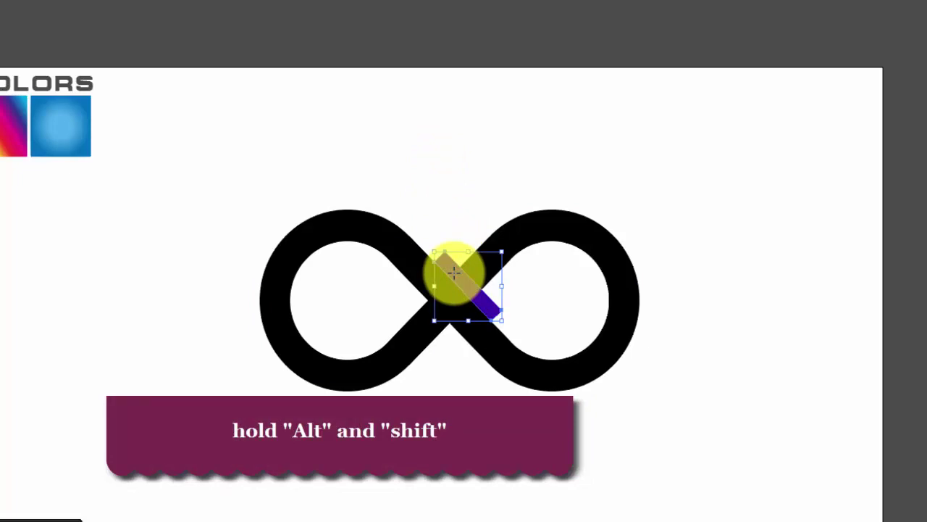
{"action": "left_click_drag", "start_coordinate": [454, 273], "coordinate": [421, 310]}
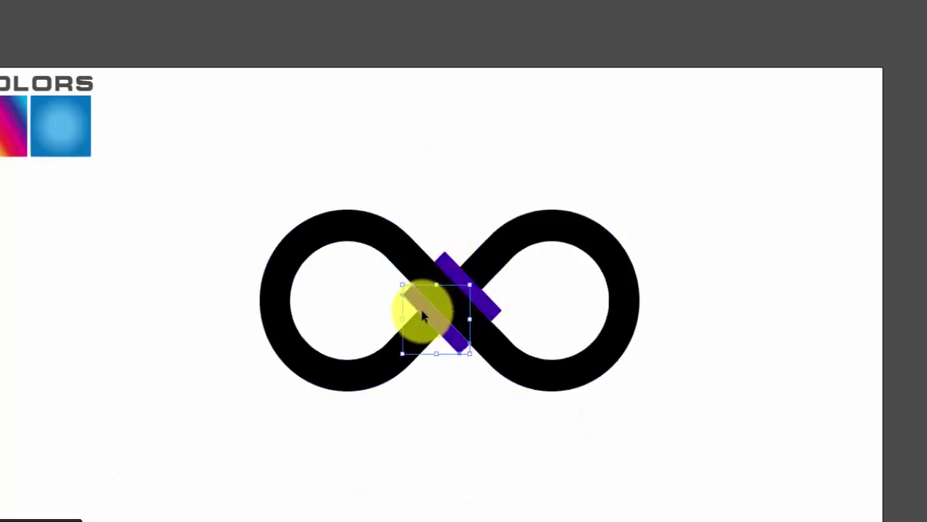
{"action": "left_click", "coordinate": [371, 170]}
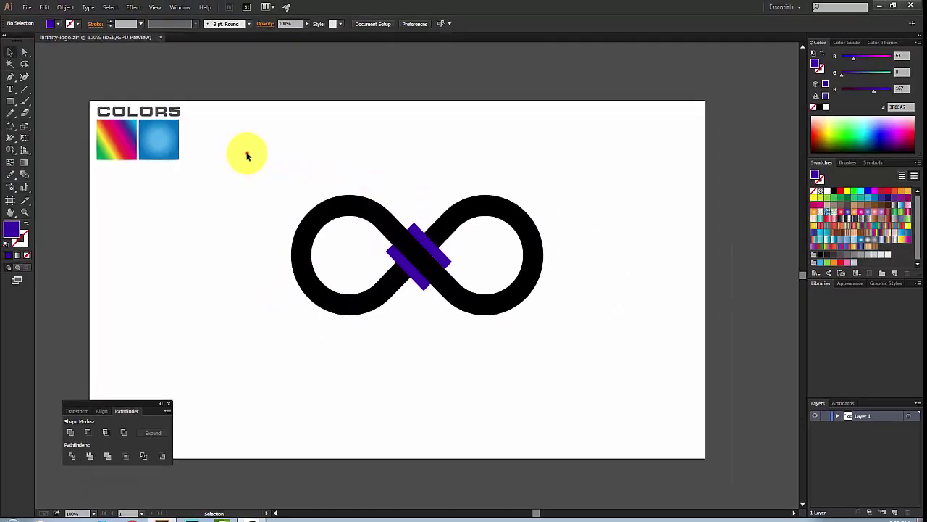
Step: Subtract both bars from the infinity shape with Minus Front
{"action": "left_click_drag", "start_coordinate": [247, 154], "coordinate": [616, 372]}
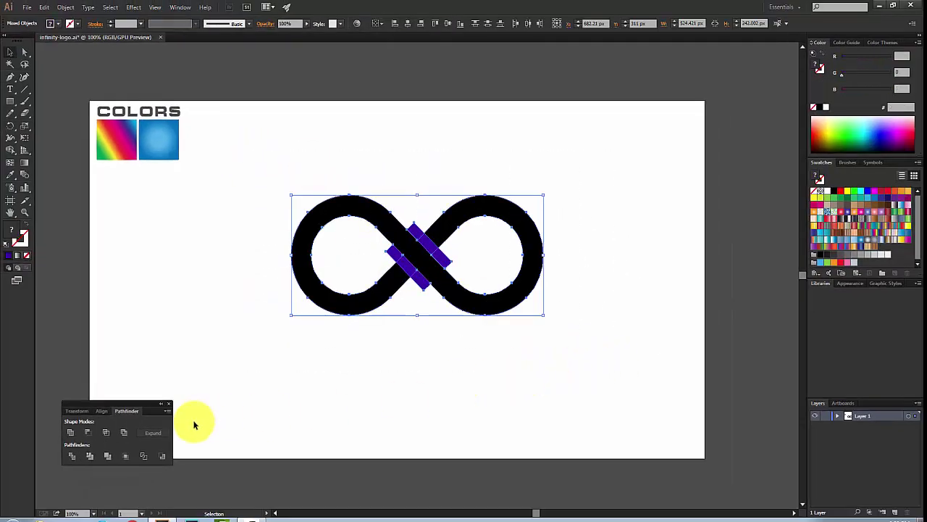
{"action": "left_click", "coordinate": [90, 433]}
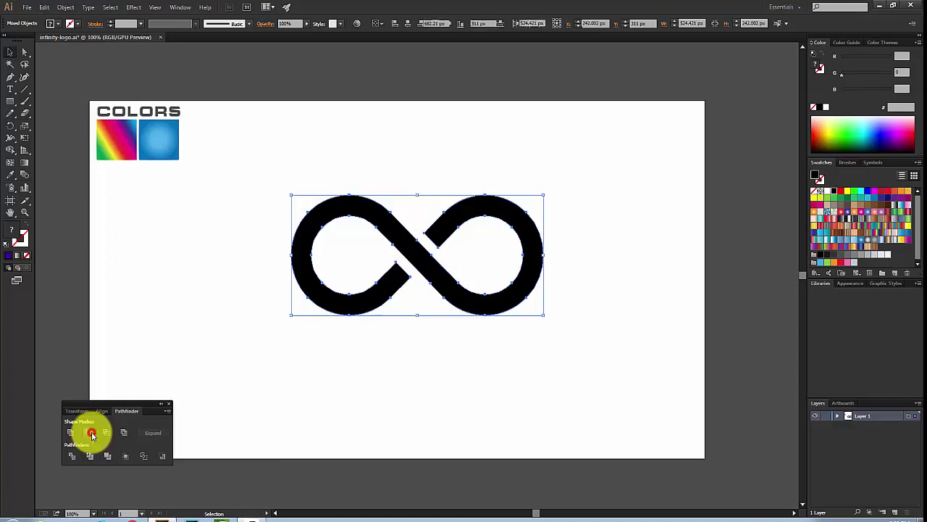
{"action": "left_click", "coordinate": [180, 280]}
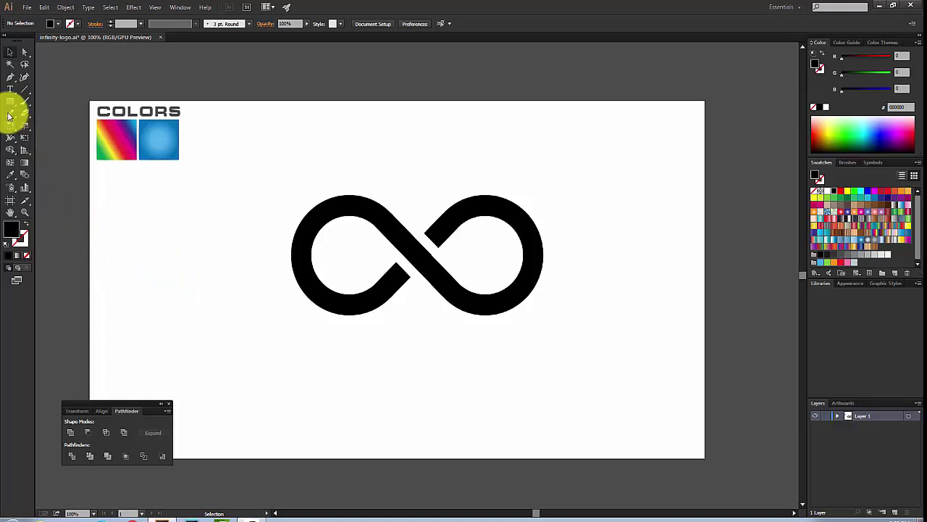
Step: Pen-draw a curved cyan twist piece inside the left loop at the crossing
{"action": "left_click", "coordinate": [12, 78]}
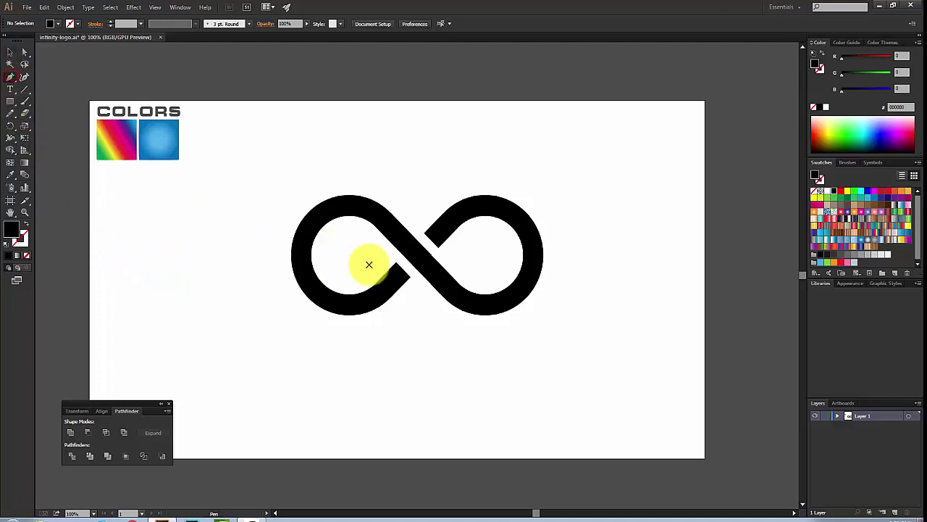
{"action": "left_click", "coordinate": [410, 278]}
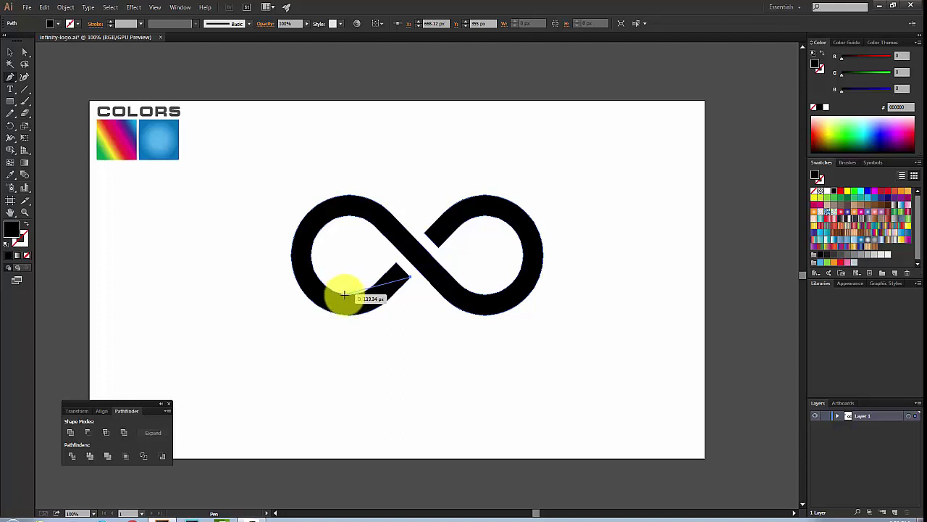
{"action": "left_click_drag", "start_coordinate": [350, 294], "coordinate": [306, 296]}
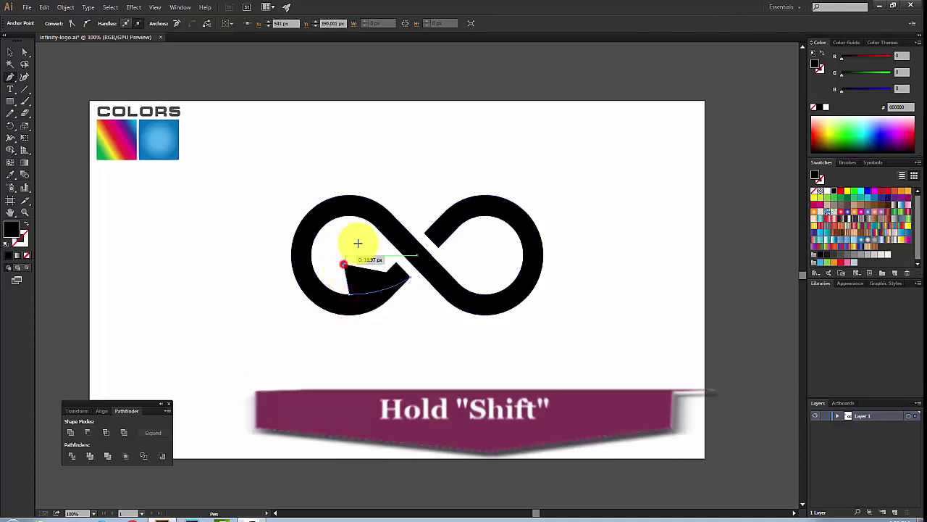
{"action": "left_click", "coordinate": [344, 262]}
{"action": "left_click", "coordinate": [369, 250]}
{"action": "left_click", "coordinate": [413, 273]}
{"action": "left_click_drag", "start_coordinate": [410, 277], "coordinate": [355, 277]}
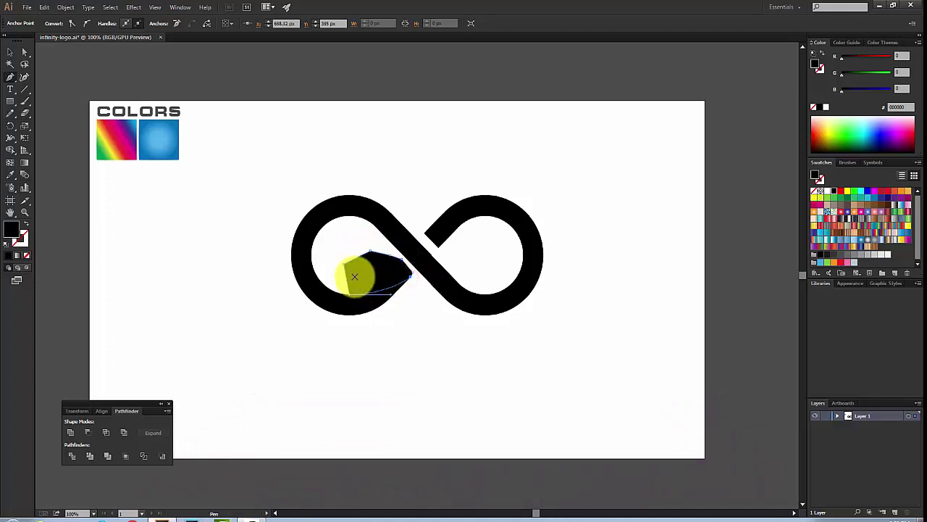
{"action": "left_click", "coordinate": [858, 136]}
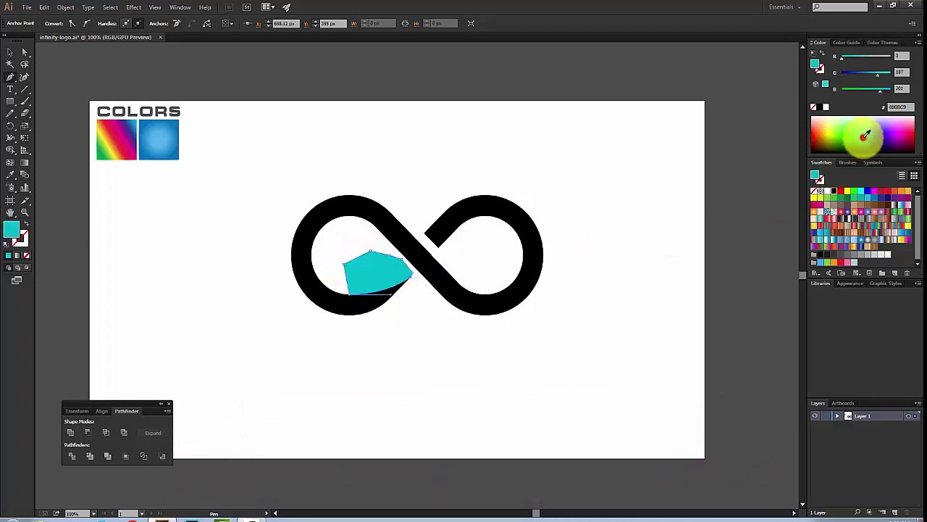
{"action": "left_click", "coordinate": [9, 52]}
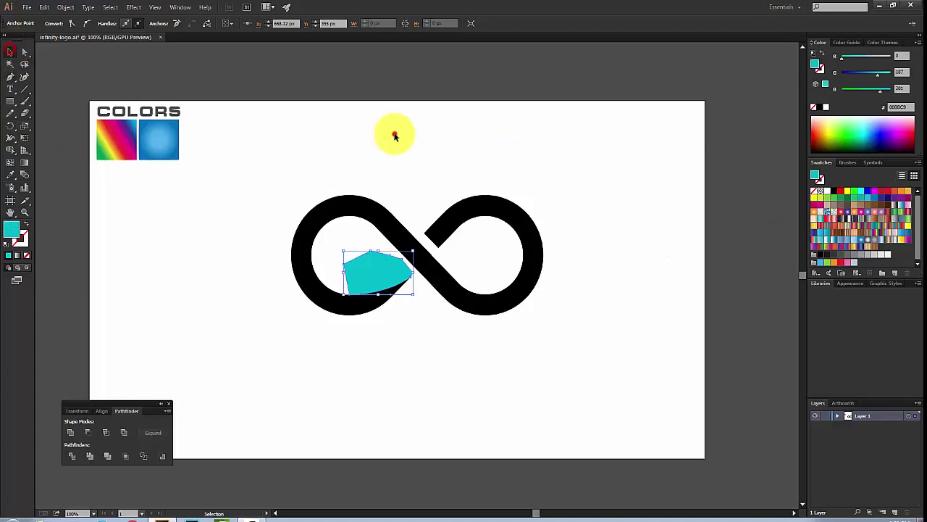
{"action": "left_click", "coordinate": [394, 130]}
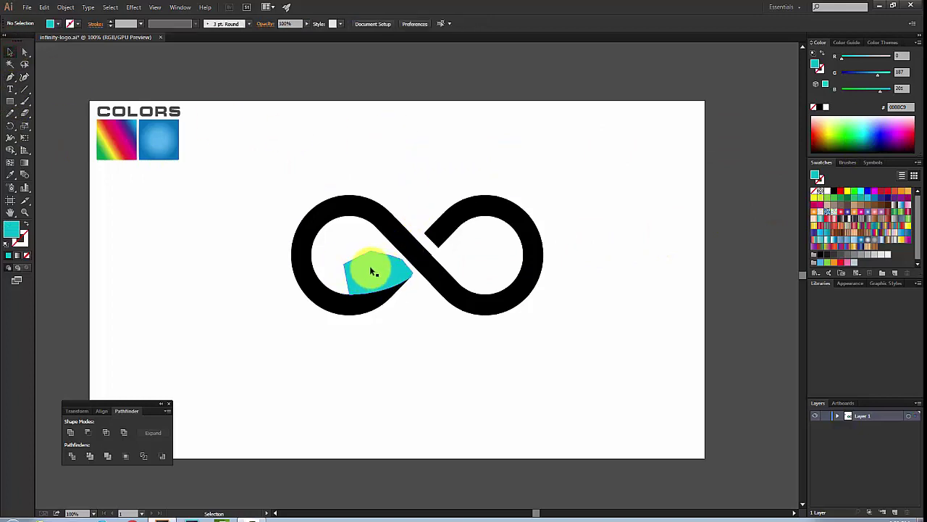
Step: Pen-draw a second curved patch over the upper-right gap at the crossing
{"action": "left_click", "coordinate": [426, 232]}
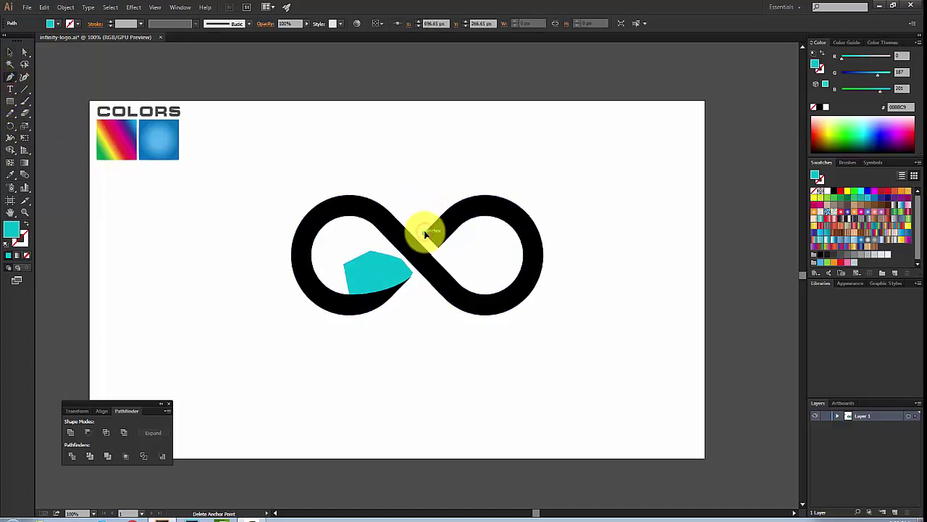
{"action": "left_click_drag", "start_coordinate": [426, 233], "coordinate": [482, 213]}
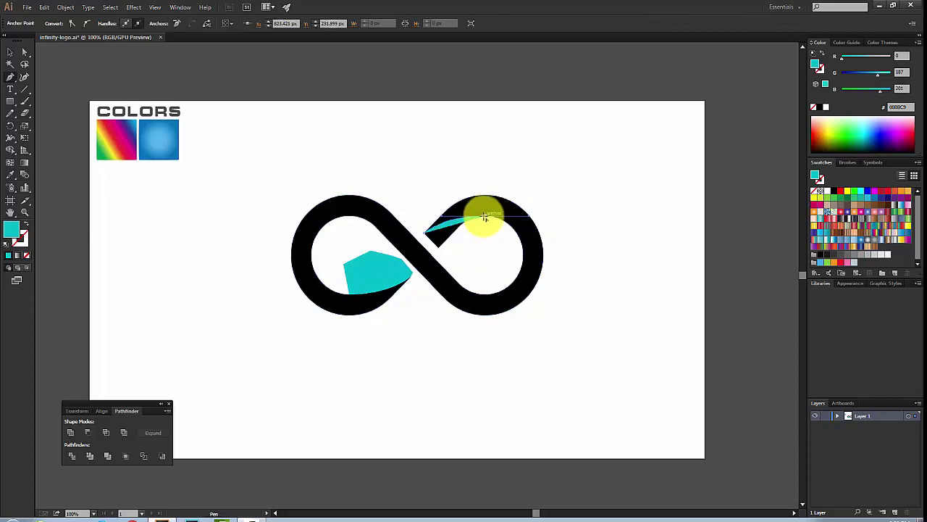
{"action": "left_click_drag", "start_coordinate": [482, 249], "coordinate": [436, 253]}
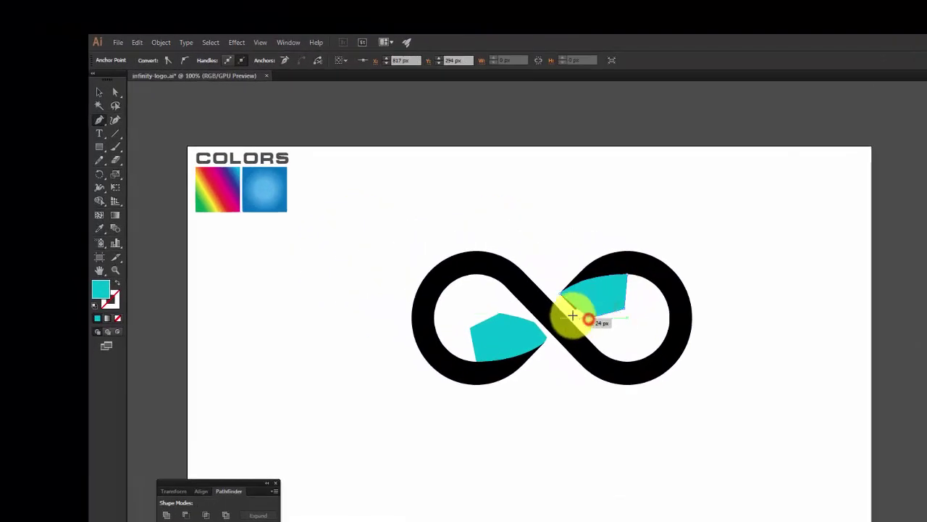
{"action": "left_click_drag", "start_coordinate": [573, 315], "coordinate": [513, 283]}
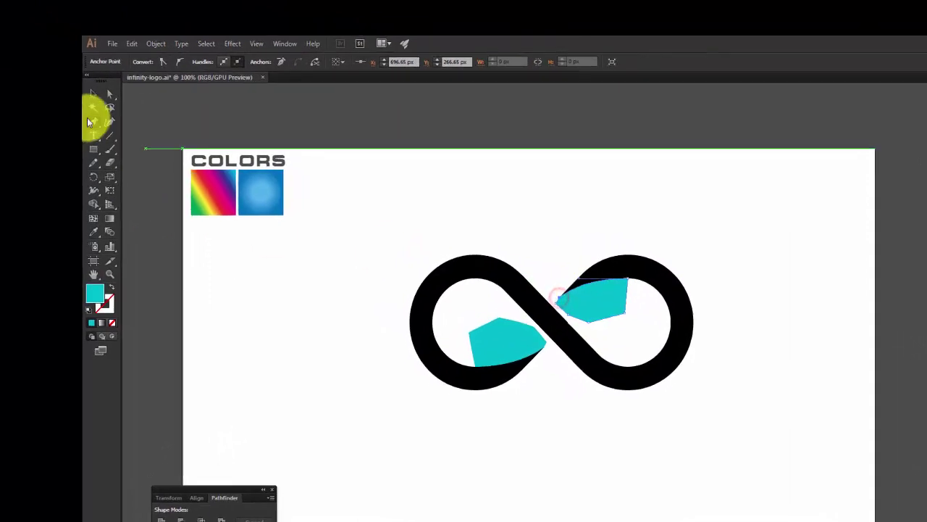
Step: Select the whole logo and delete the excess cyan regions across the loops with Shape Builder
{"action": "left_click", "coordinate": [99, 92]}
{"action": "left_click", "coordinate": [476, 200]}
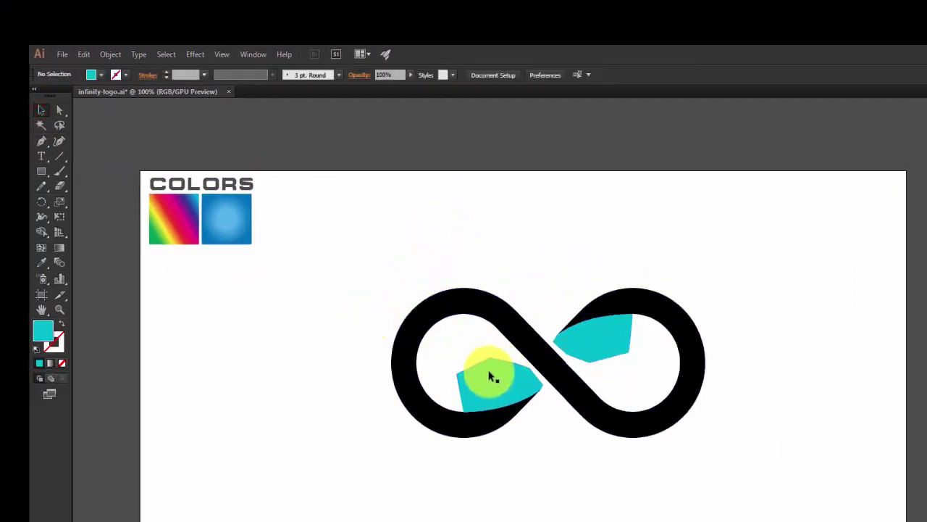
{"action": "left_click_drag", "start_coordinate": [317, 228], "coordinate": [809, 485]}
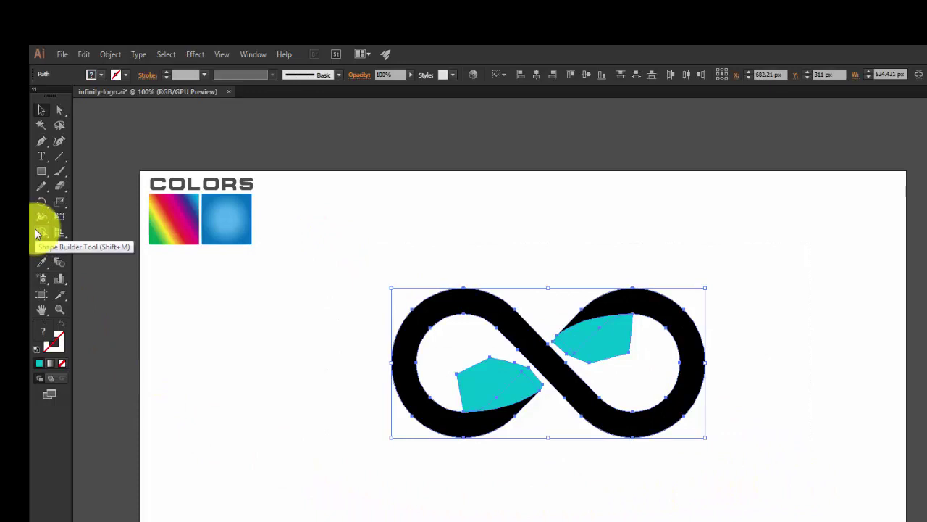
{"action": "left_click", "coordinate": [41, 234]}
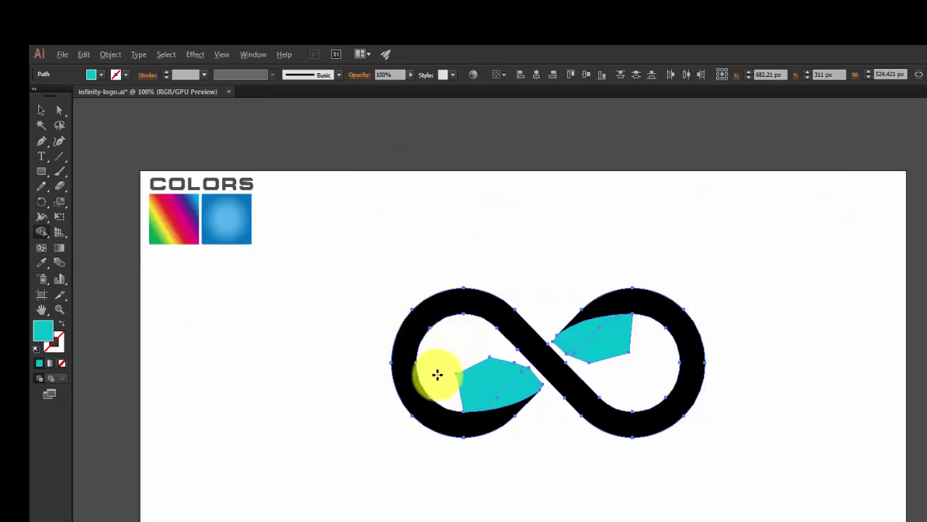
{"action": "mouse_move", "coordinate": [436, 374]}
{"action": "left_mouse_down"}
{"action": "mouse_move", "coordinate": [491, 384]}
{"action": "mouse_move", "coordinate": [514, 363]}
{"action": "mouse_move", "coordinate": [660, 345]}
{"action": "mouse_move", "coordinate": [636, 349]}
{"action": "left_mouse_up"}
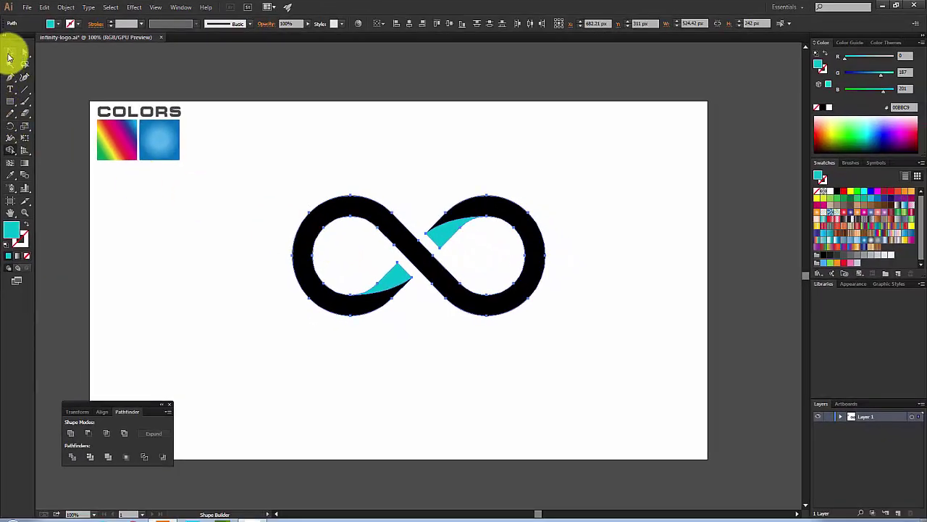
{"action": "left_click", "coordinate": [36, 100]}
{"action": "left_click", "coordinate": [430, 167]}
Step: Check the trimmed upper cyan piece by moving it out and undoing, then reselect the logo
{"action": "left_click_drag", "start_coordinate": [444, 223], "coordinate": [579, 247]}
{"action": "key", "text": "ctrl+z"}
{"action": "left_click", "coordinate": [515, 163]}
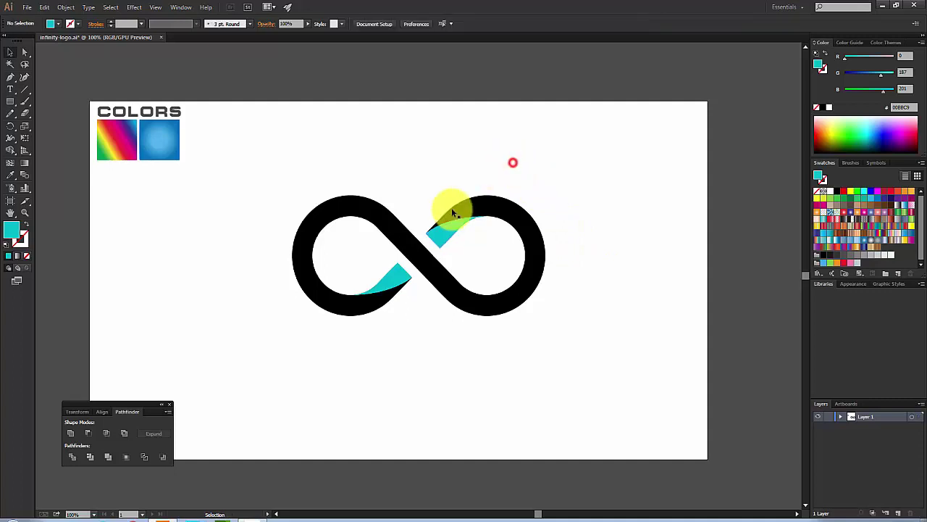
{"action": "left_click_drag", "start_coordinate": [445, 229], "coordinate": [577, 243]}
{"action": "key", "text": "ctrl+z"}
{"action": "left_click_drag", "start_coordinate": [445, 217], "coordinate": [572, 216]}
{"action": "key", "text": "ctrl+z"}
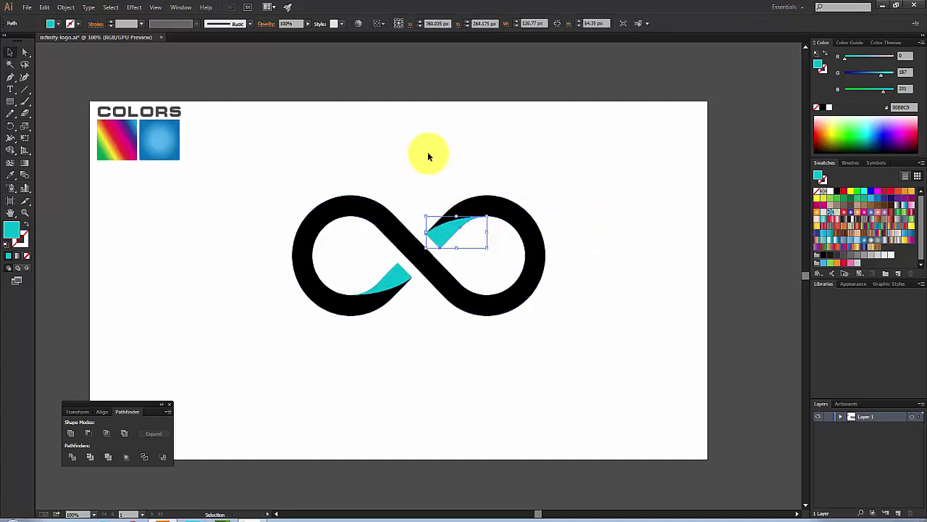
{"action": "left_click", "coordinate": [427, 153]}
{"action": "left_click_drag", "start_coordinate": [247, 173], "coordinate": [507, 312]}
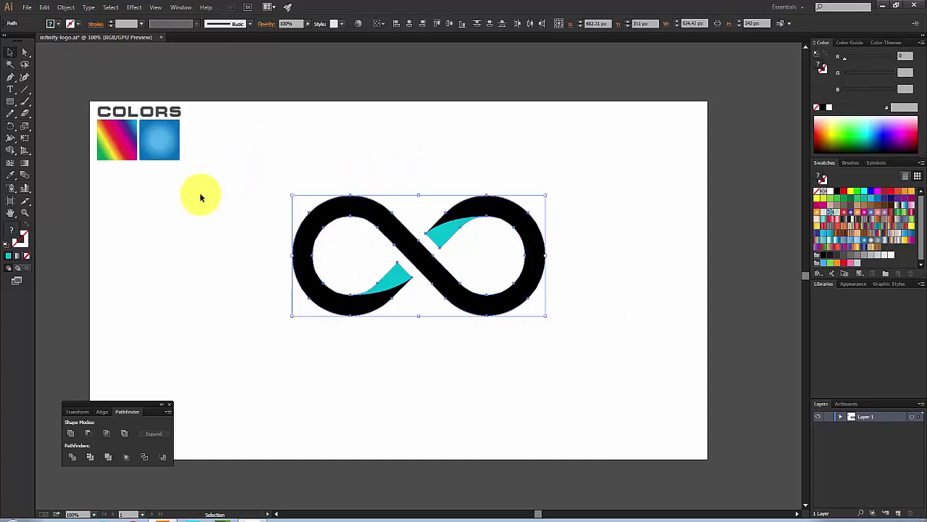
Step: With Shape Builder, merge the ribbon into one dark red shape and fill both twist pieces green
{"action": "left_click", "coordinate": [11, 151]}
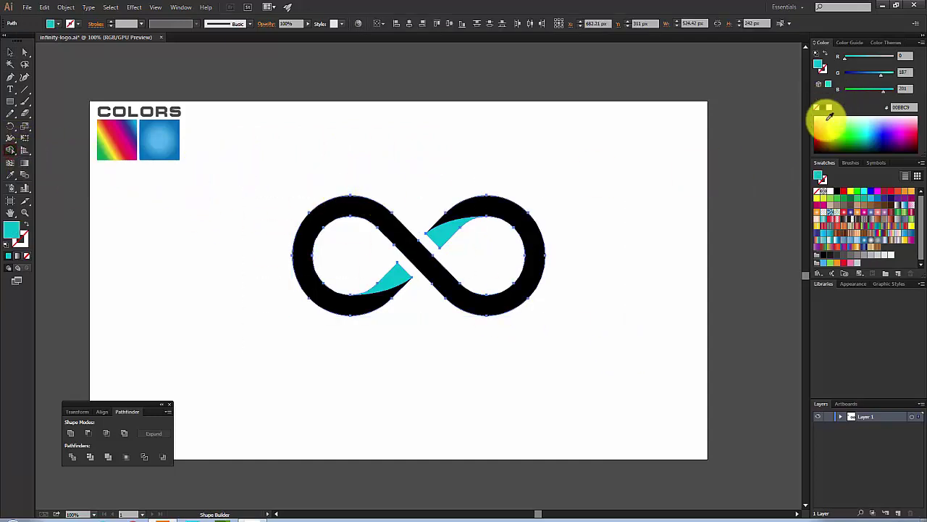
{"action": "left_click", "coordinate": [818, 141]}
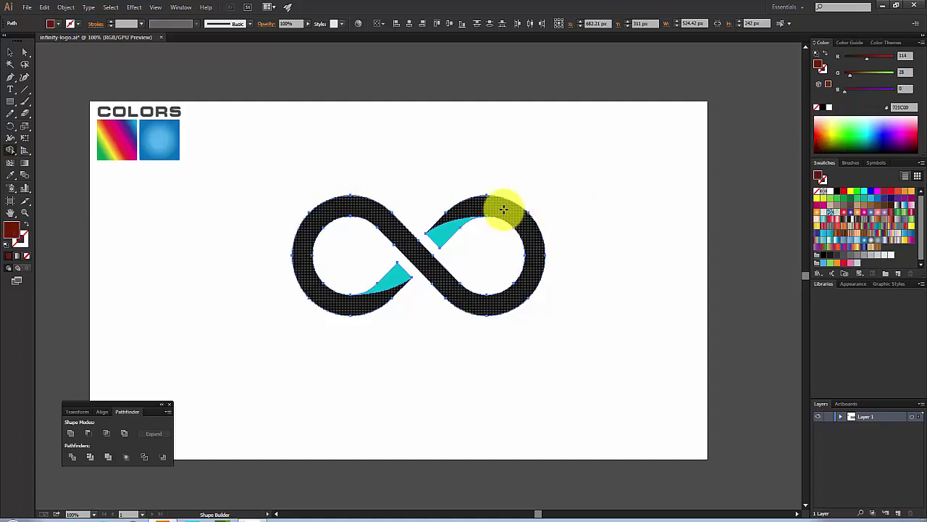
{"action": "left_click", "coordinate": [527, 230]}
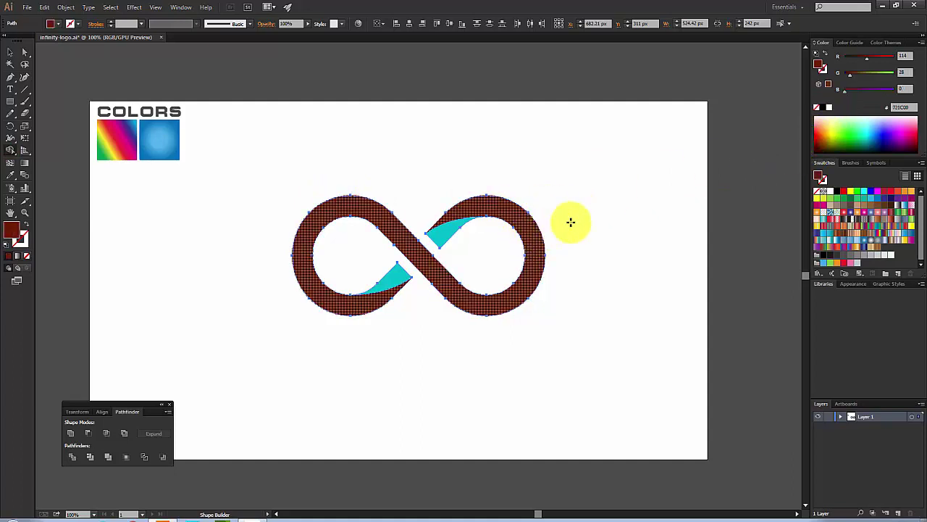
{"action": "left_click", "coordinate": [849, 139]}
{"action": "left_click", "coordinate": [443, 229]}
{"action": "left_click", "coordinate": [381, 279]}
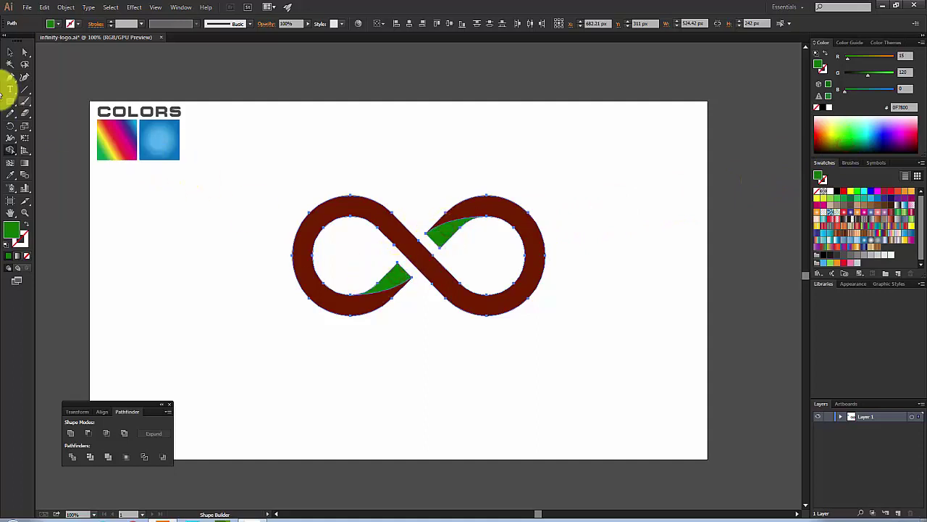
Step: Eyedropper the blue gradient from the COLORS swatch onto the selected ribbon
{"action": "left_click", "coordinate": [10, 52]}
{"action": "left_click", "coordinate": [364, 140]}
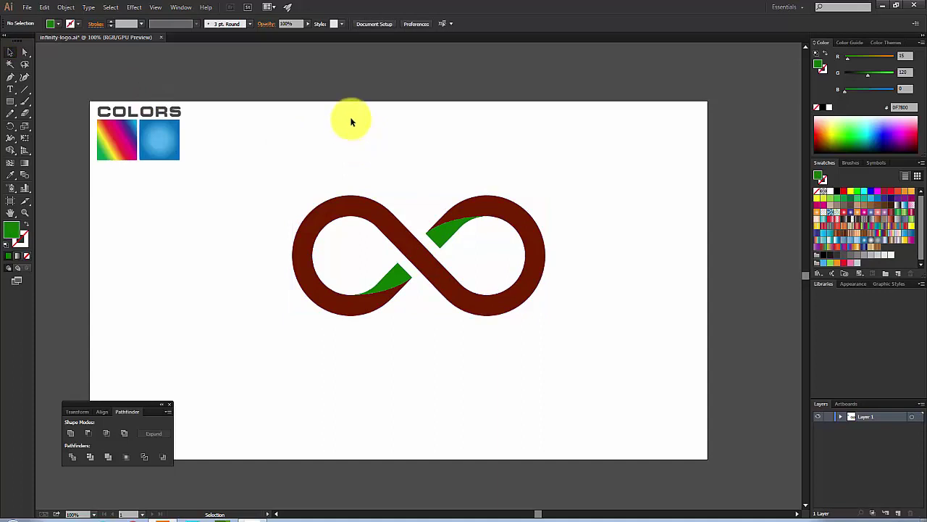
{"action": "left_click", "coordinate": [386, 225]}
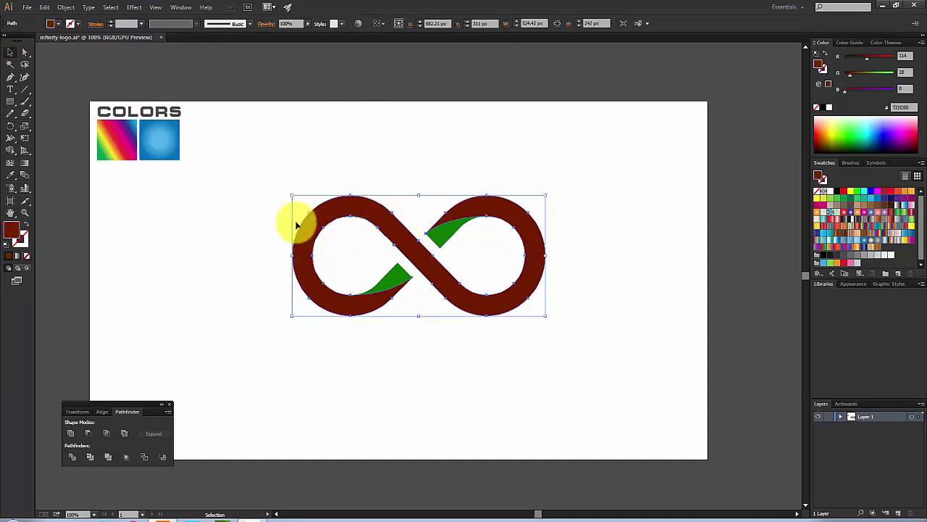
{"action": "left_click", "coordinate": [12, 179]}
{"action": "left_click", "coordinate": [159, 142]}
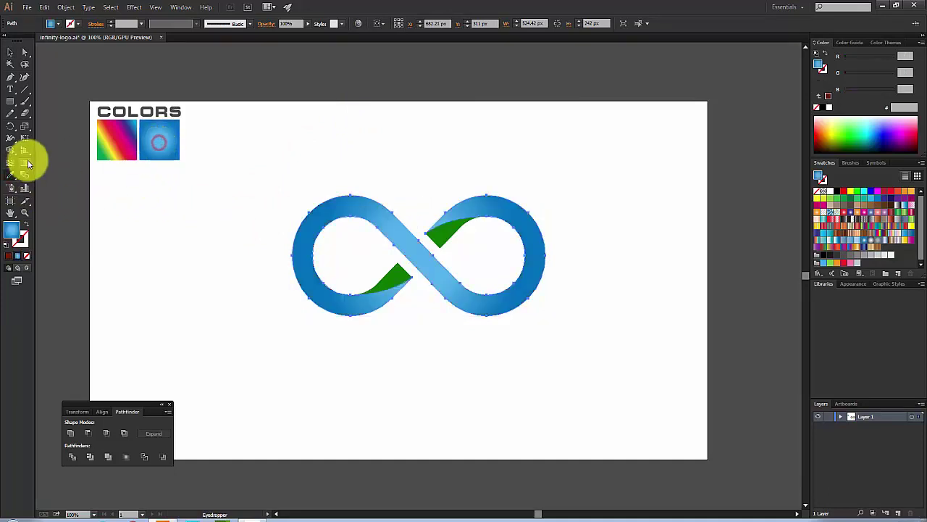
{"action": "left_click", "coordinate": [11, 52]}
{"action": "left_click", "coordinate": [308, 84]}
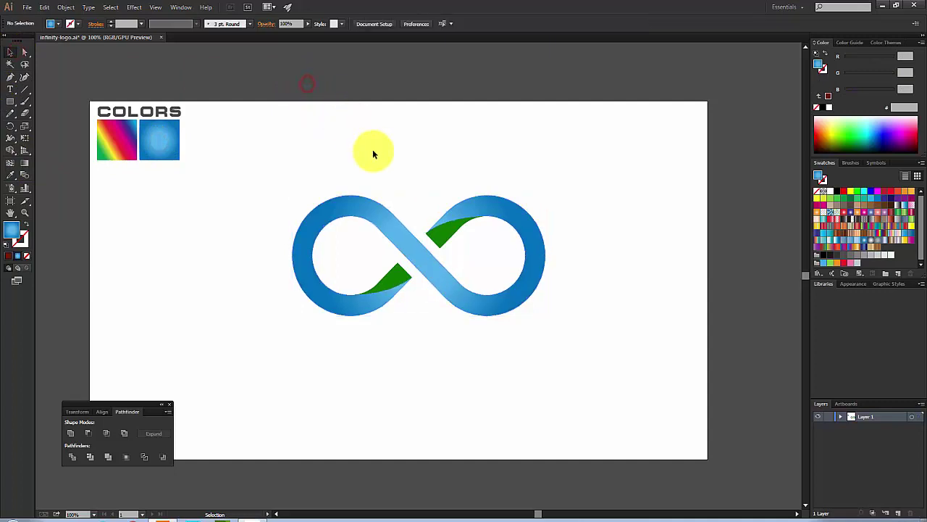
Step: Replace the green on both twist pieces with the COLORS rainbow gradient via the Eyedropper
{"action": "left_click", "coordinate": [389, 284]}
{"action": "left_click", "coordinate": [439, 234], "text": "shift"}
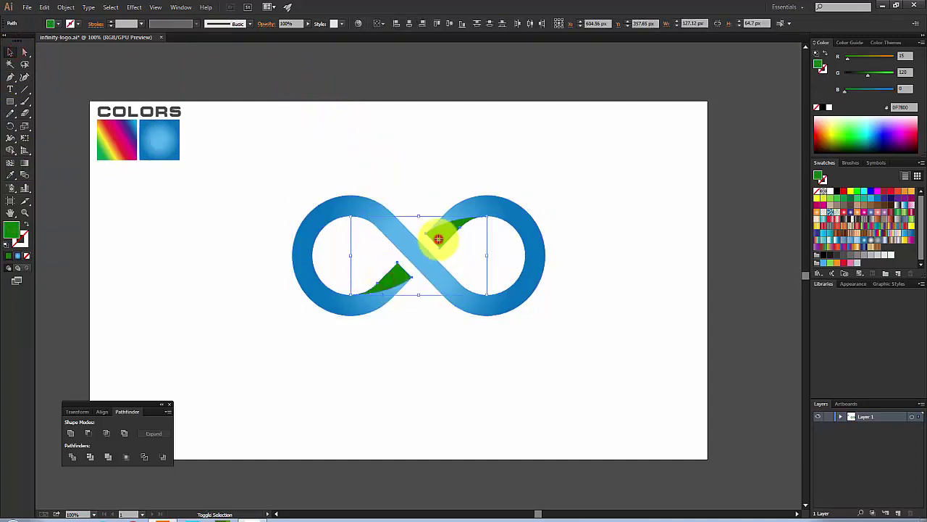
{"action": "left_click", "coordinate": [12, 174]}
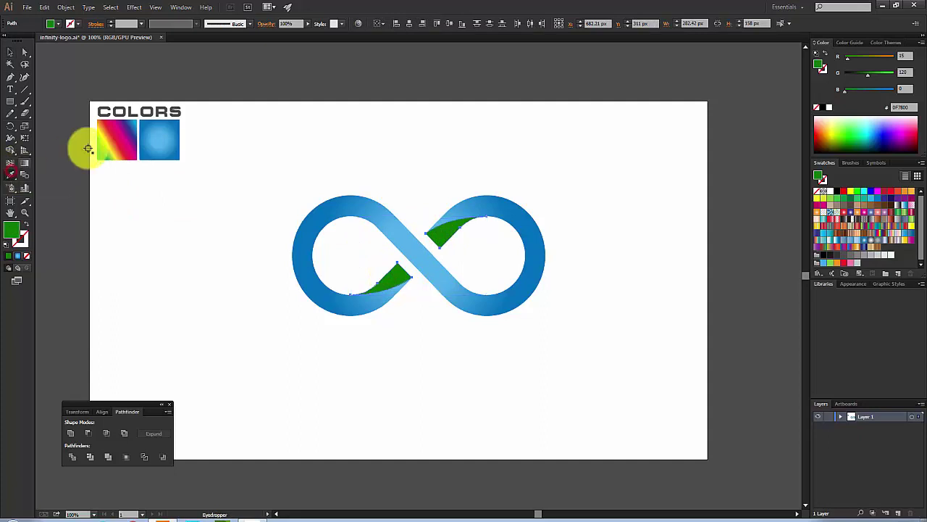
{"action": "left_click", "coordinate": [97, 134]}
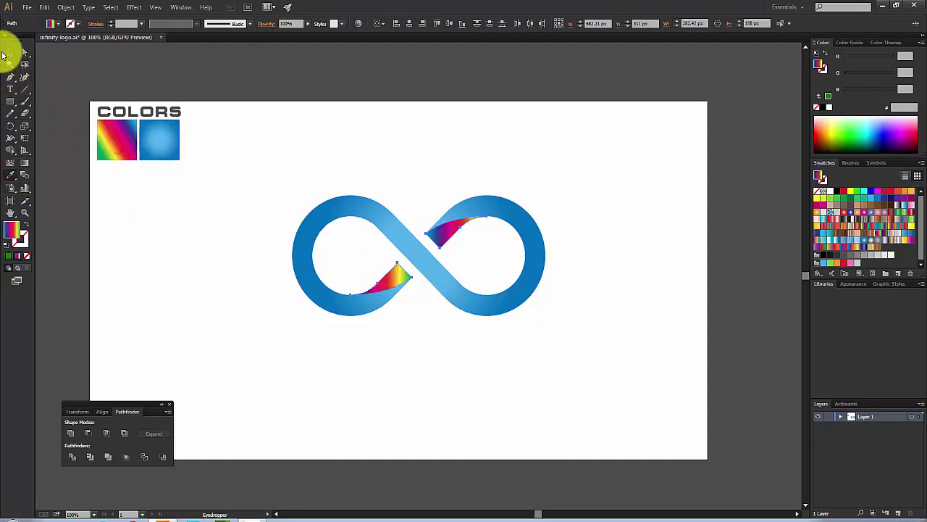
{"action": "left_click", "coordinate": [14, 52]}
{"action": "left_click", "coordinate": [417, 152]}
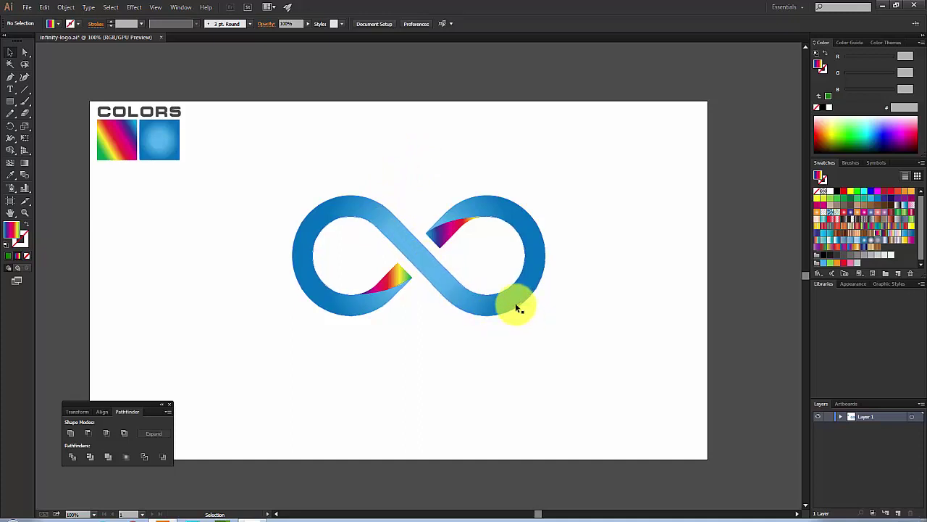
{"action": "left_click", "coordinate": [444, 282]}
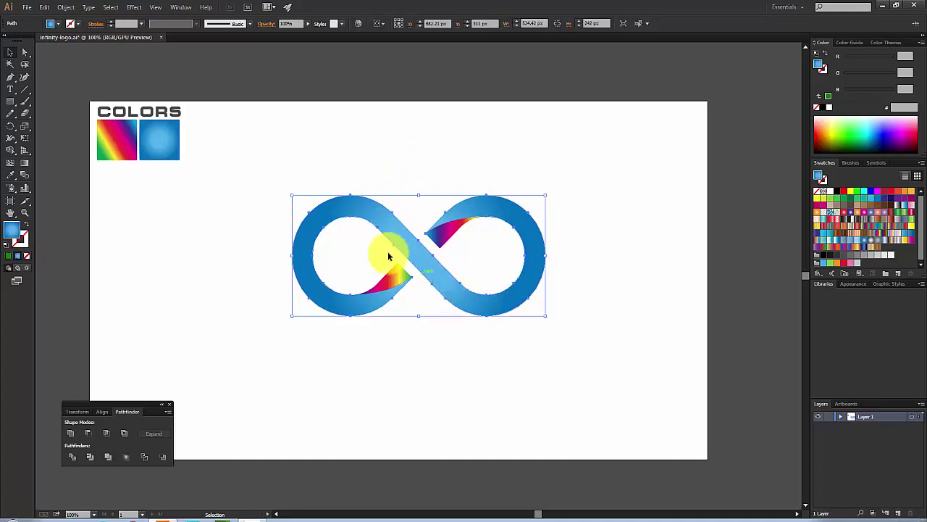
Step: Open Effect > Stylize > Inner Glow and set a black glow in Multiply mode
{"action": "left_click", "coordinate": [132, 7]}
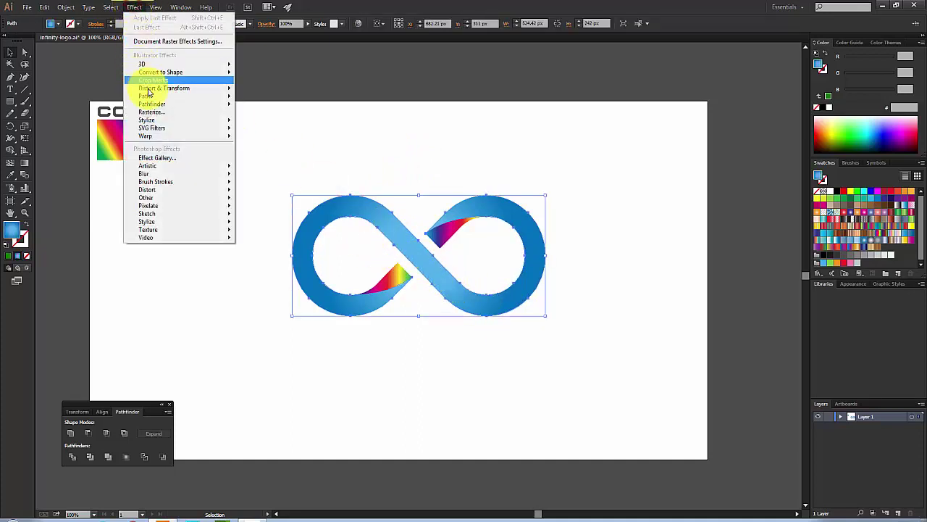
{"action": "mouse_move", "coordinate": [213, 126]}
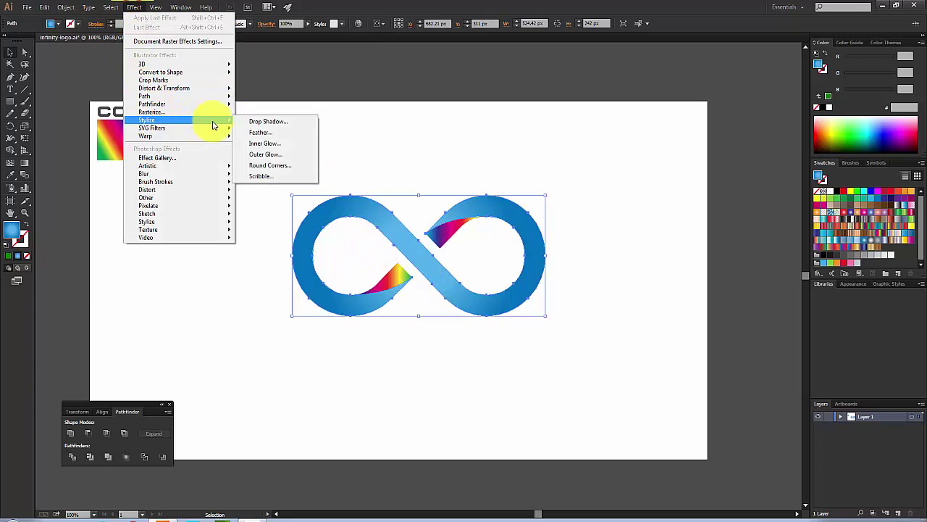
{"action": "left_click", "coordinate": [275, 149]}
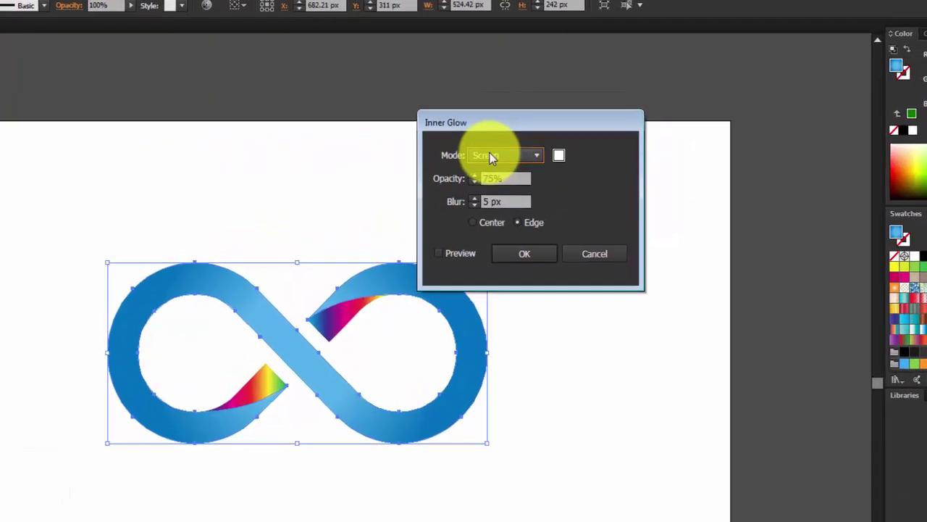
{"action": "left_click", "coordinate": [547, 123]}
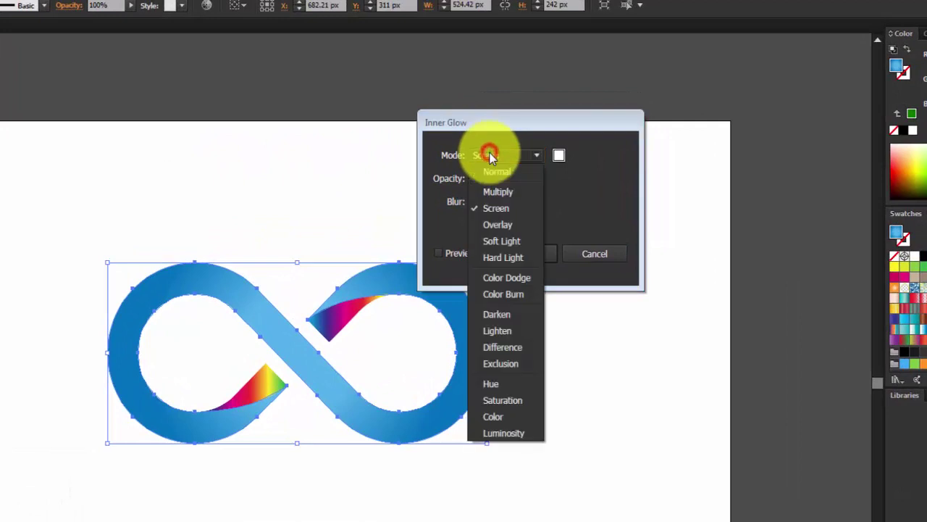
{"action": "left_click", "coordinate": [514, 192]}
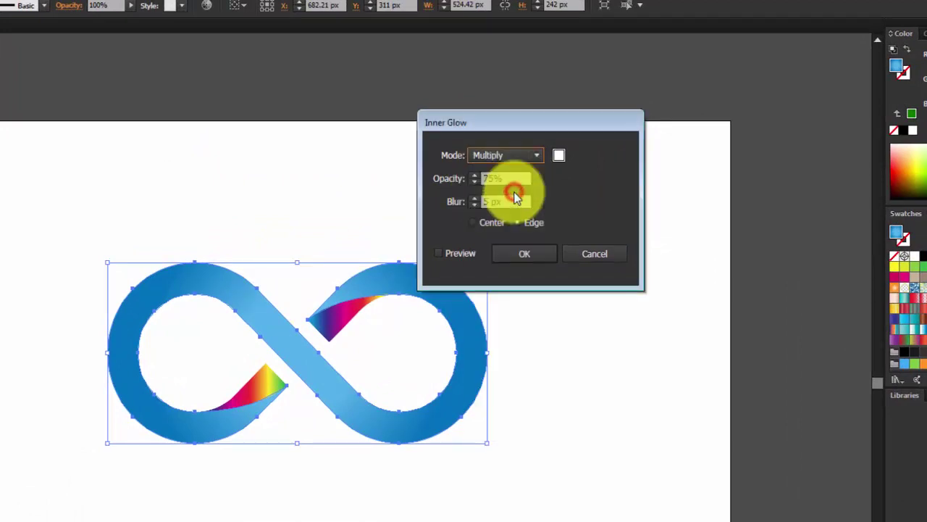
{"action": "left_click", "coordinate": [558, 158]}
{"action": "left_click", "coordinate": [487, 294]}
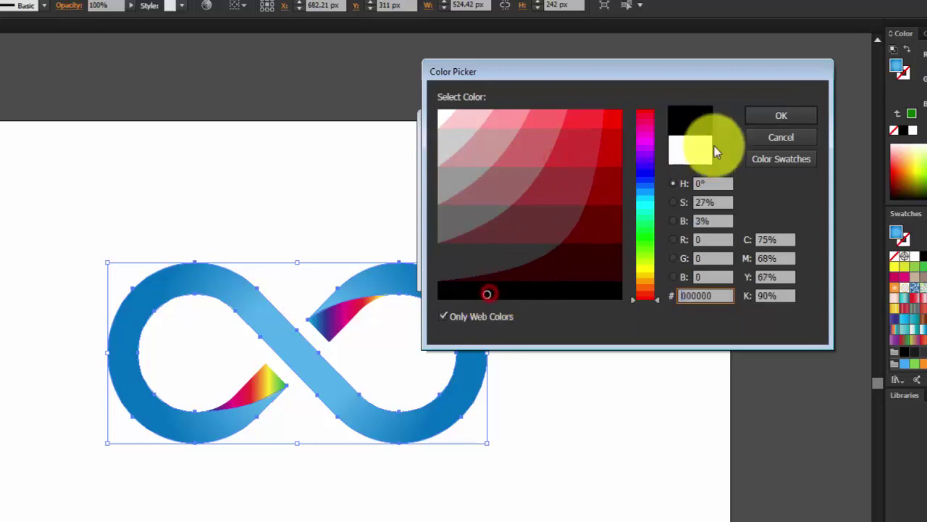
{"action": "left_click", "coordinate": [760, 120]}
Step: Finish the Inner Glow at 90% opacity and 10 px blur, then apply it
{"action": "left_click_drag", "start_coordinate": [483, 179], "coordinate": [513, 179]}
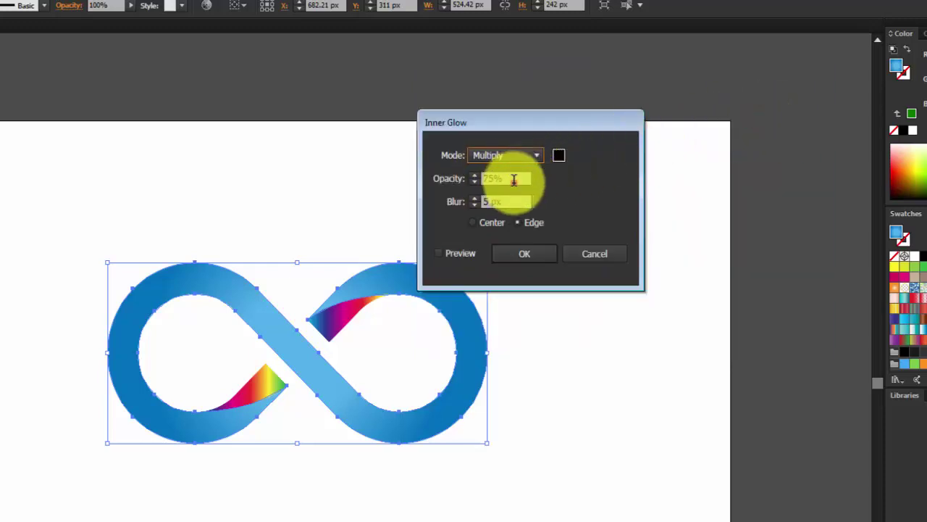
{"action": "type", "text": "90"}
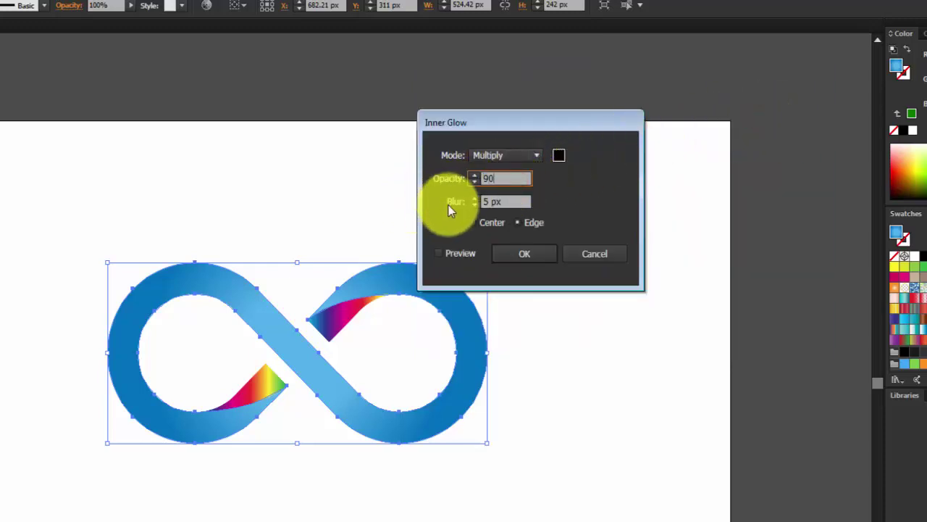
{"action": "left_click_drag", "start_coordinate": [510, 203], "coordinate": [440, 208]}
{"action": "type", "text": "10"}
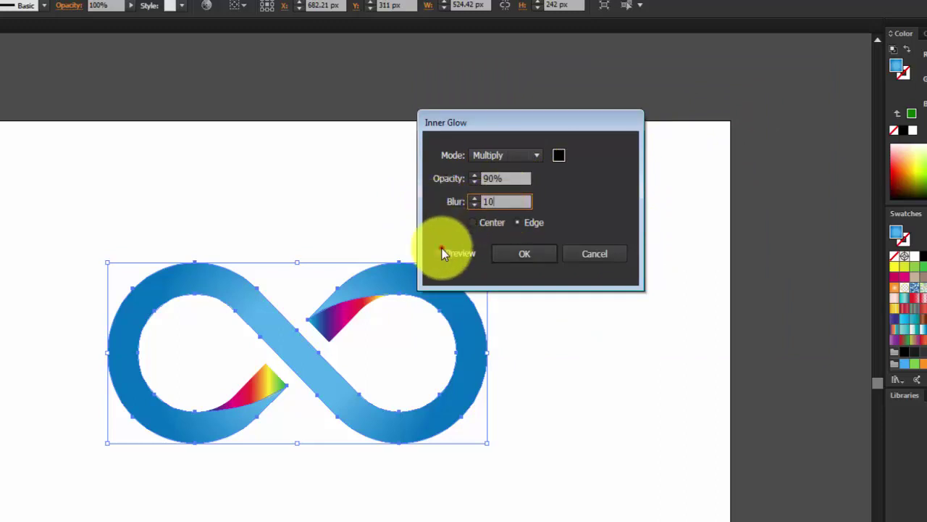
{"action": "left_click", "coordinate": [440, 251]}
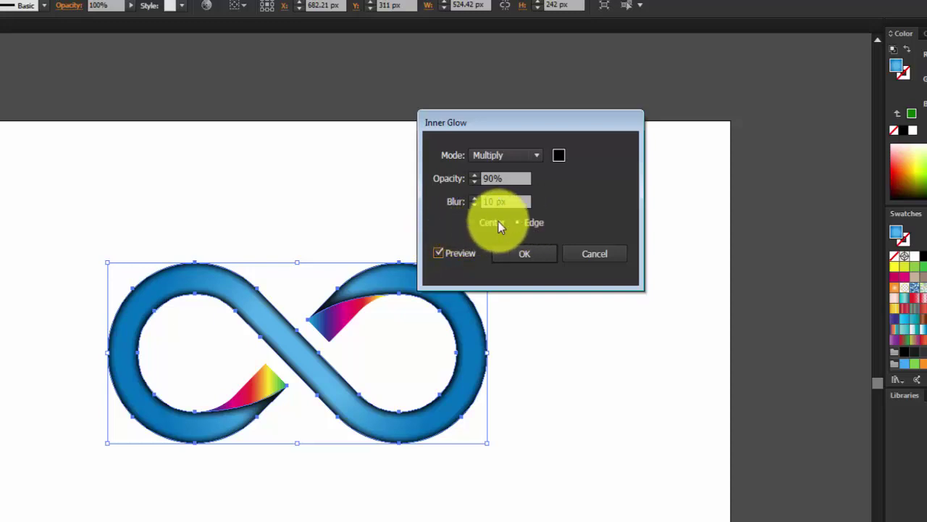
{"action": "left_click", "coordinate": [527, 255]}
{"action": "left_click", "coordinate": [408, 192]}
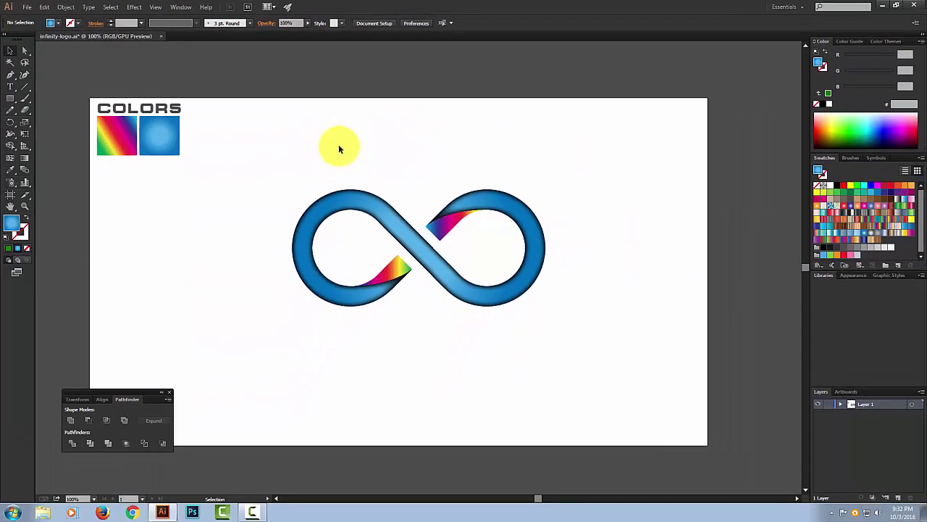
Step: Angle the ribbon's blue gradient diagonally with the Gradient tool
{"action": "left_click", "coordinate": [421, 248]}
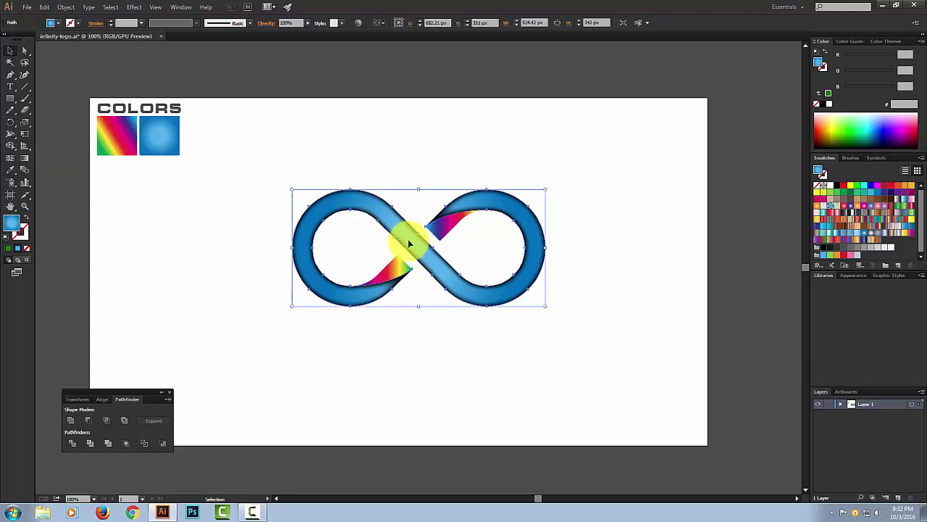
{"action": "left_click", "coordinate": [25, 157]}
{"action": "left_click_drag", "start_coordinate": [417, 238], "coordinate": [468, 331]}
{"action": "left_click_drag", "start_coordinate": [408, 238], "coordinate": [461, 317]}
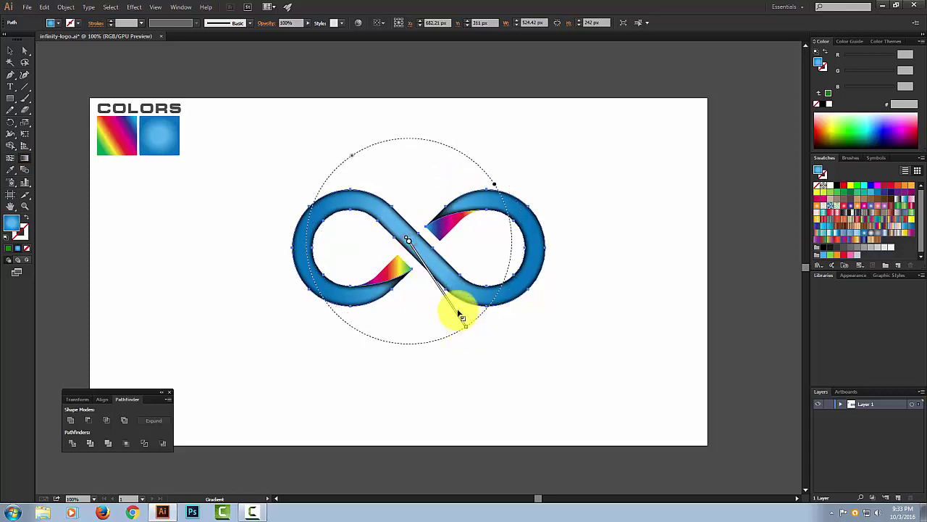
Step: Group the infinity shape's pieces and move the group slightly higher on the artboard
{"action": "left_click", "coordinate": [10, 50]}
{"action": "left_click", "coordinate": [360, 135]}
{"action": "left_click_drag", "start_coordinate": [243, 155], "coordinate": [613, 320]}
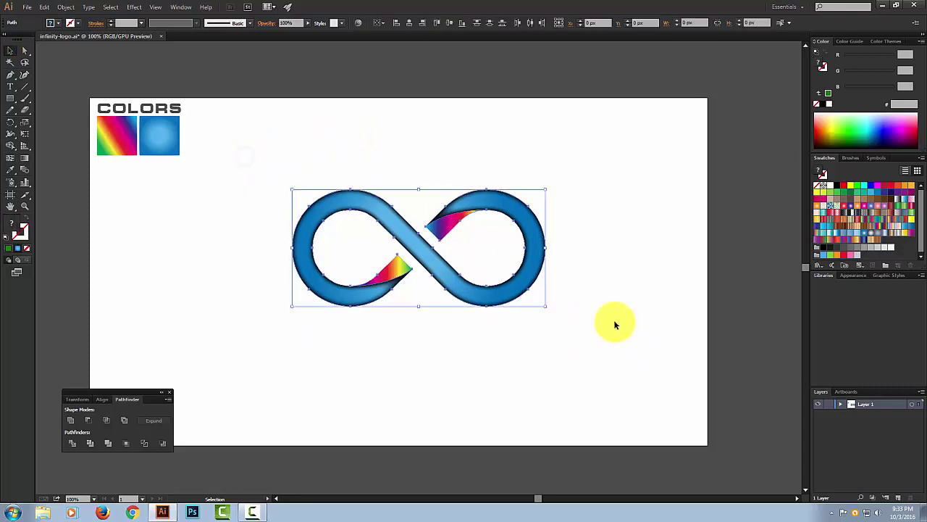
{"action": "right_click", "coordinate": [413, 235]}
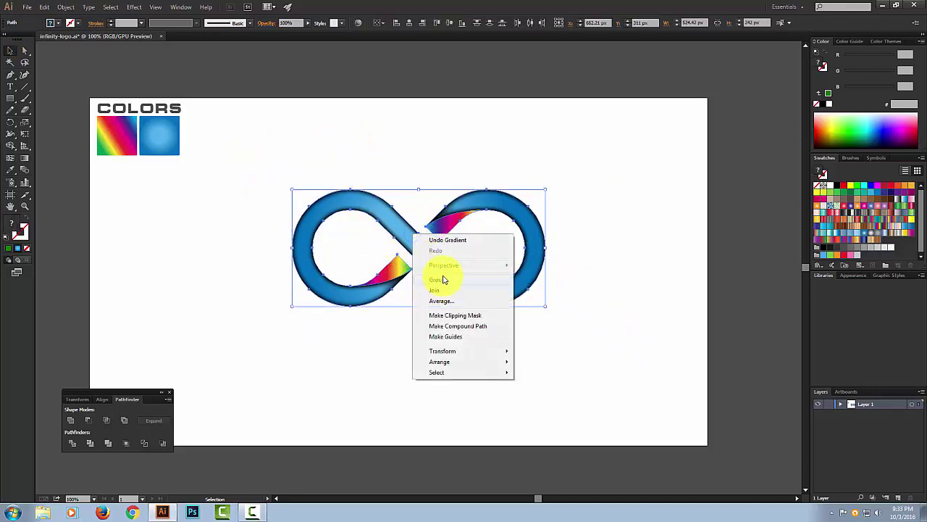
{"action": "left_click", "coordinate": [437, 278]}
{"action": "left_click_drag", "start_coordinate": [435, 259], "coordinate": [427, 221]}
{"action": "left_click", "coordinate": [424, 116]}
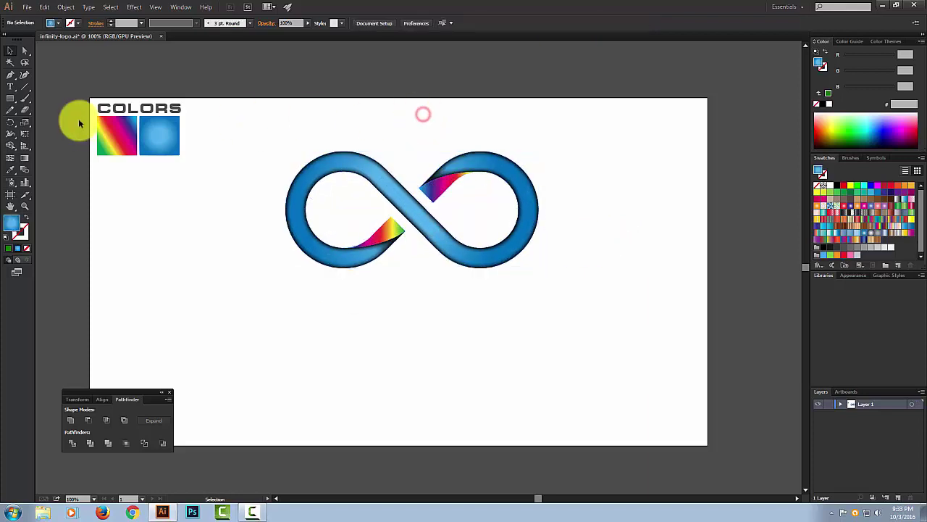
{"action": "left_click", "coordinate": [9, 87]}
Step: Add 'infinity' text below the ribbon, enlarge it and position it beneath the ribbon
{"action": "left_click", "coordinate": [322, 323]}
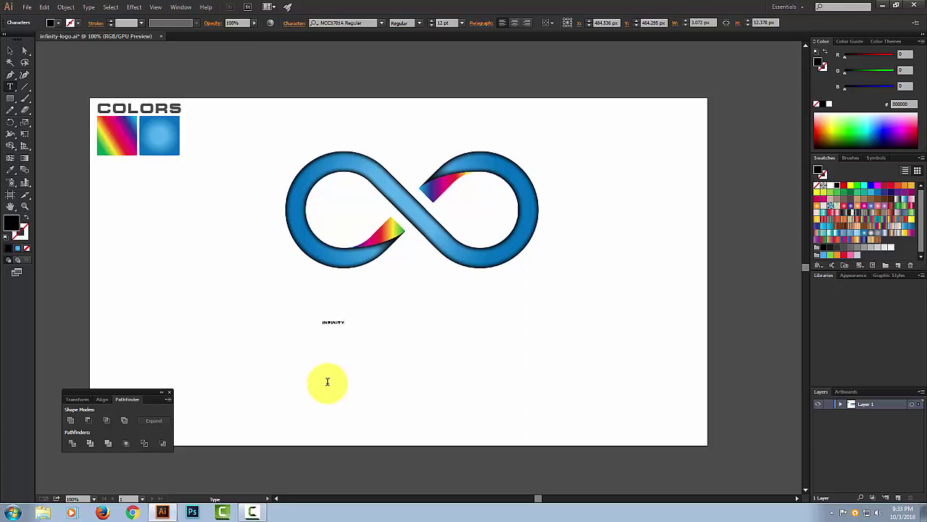
{"action": "left_click", "coordinate": [10, 51]}
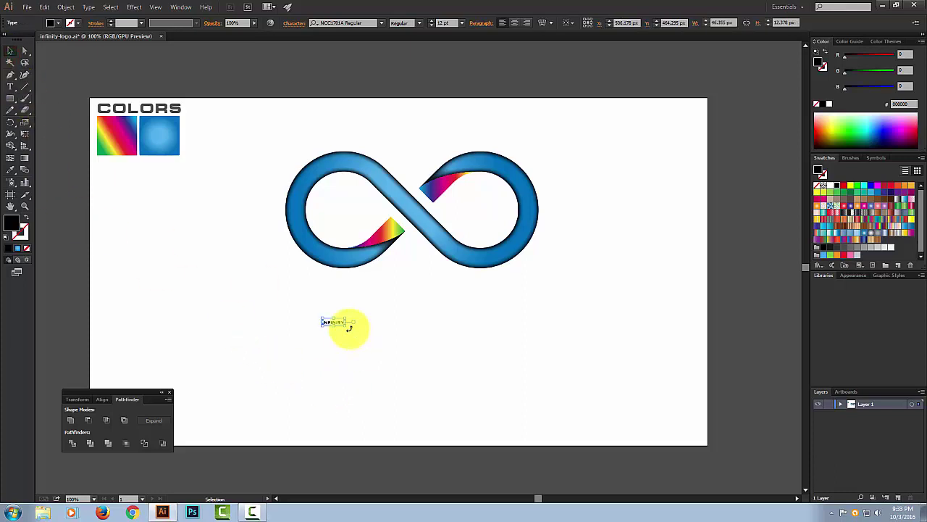
{"action": "left_click_drag", "start_coordinate": [346, 326], "coordinate": [495, 384]}
{"action": "left_click", "coordinate": [430, 379]}
{"action": "left_click_drag", "start_coordinate": [427, 330], "coordinate": [390, 313]}
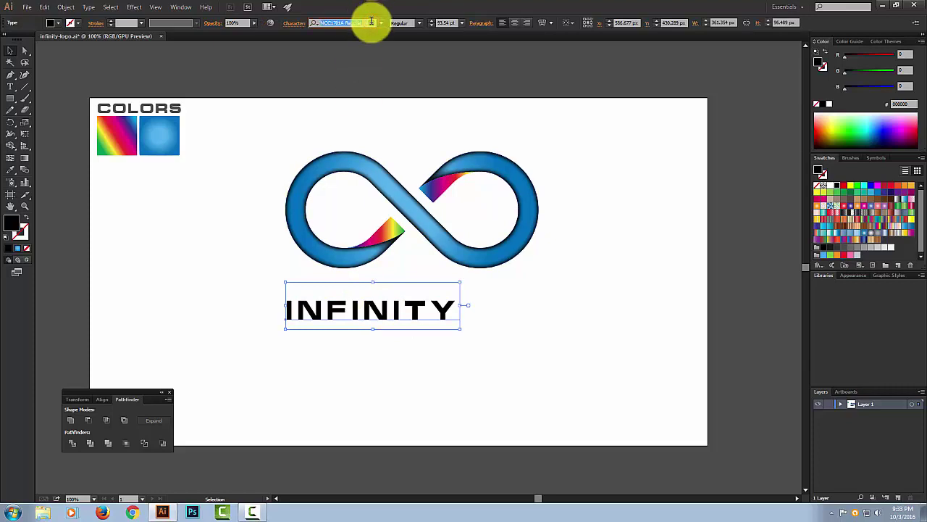
Step: Set the text font to Jaapokki and change its case to UPPERCASE
{"action": "type", "text": "ja"}
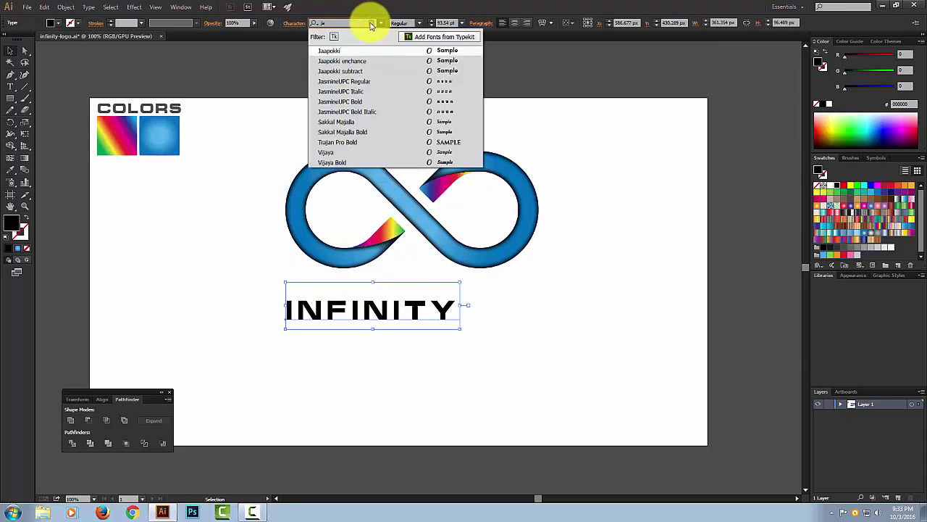
{"action": "left_click", "coordinate": [335, 50]}
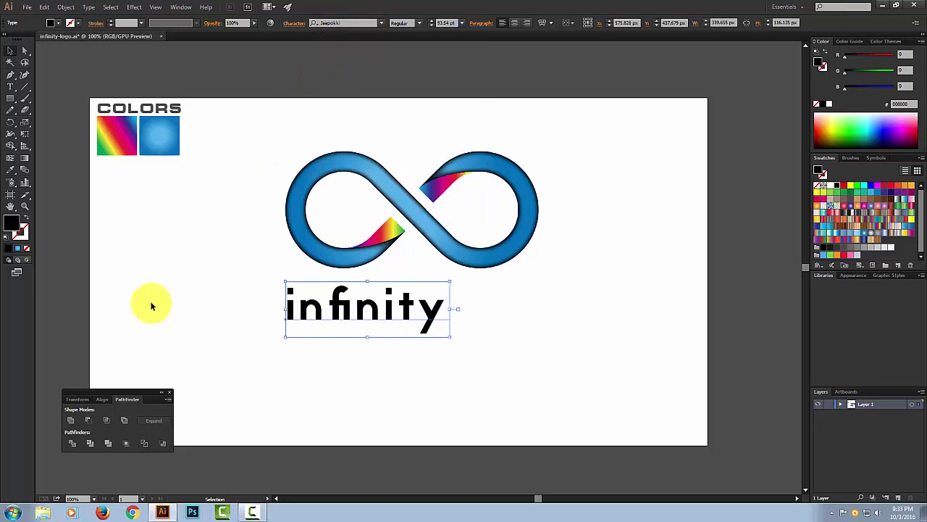
{"action": "left_click", "coordinate": [85, 7]}
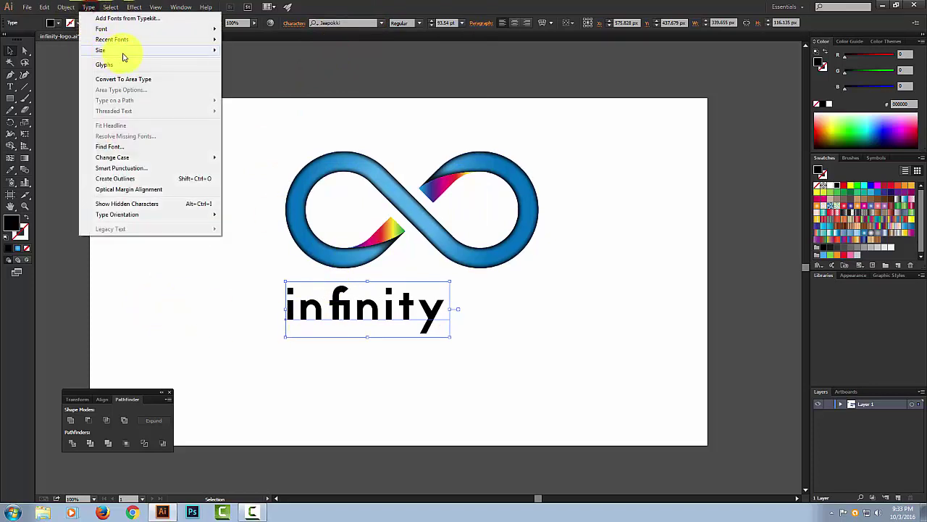
{"action": "mouse_move", "coordinate": [218, 160]}
{"action": "left_click", "coordinate": [248, 156]}
{"action": "left_click", "coordinate": [248, 286]}
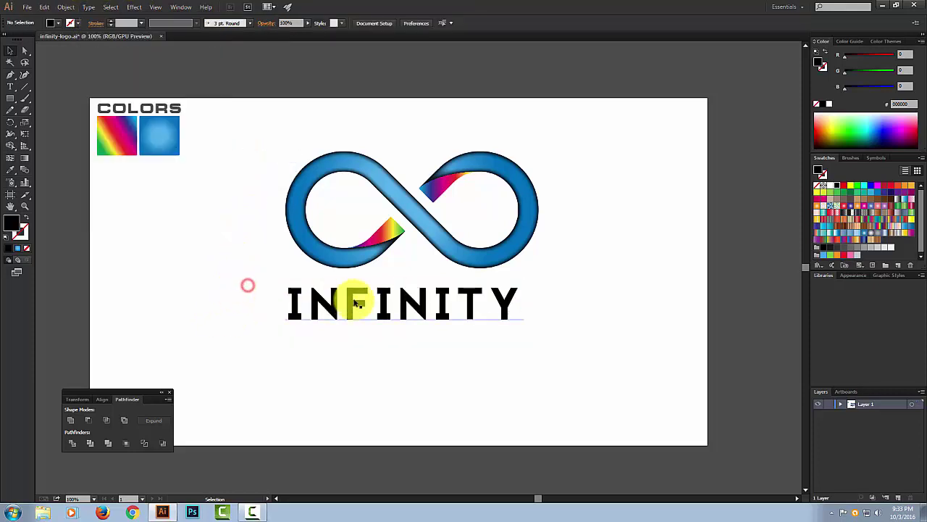
{"action": "left_click", "coordinate": [355, 301]}
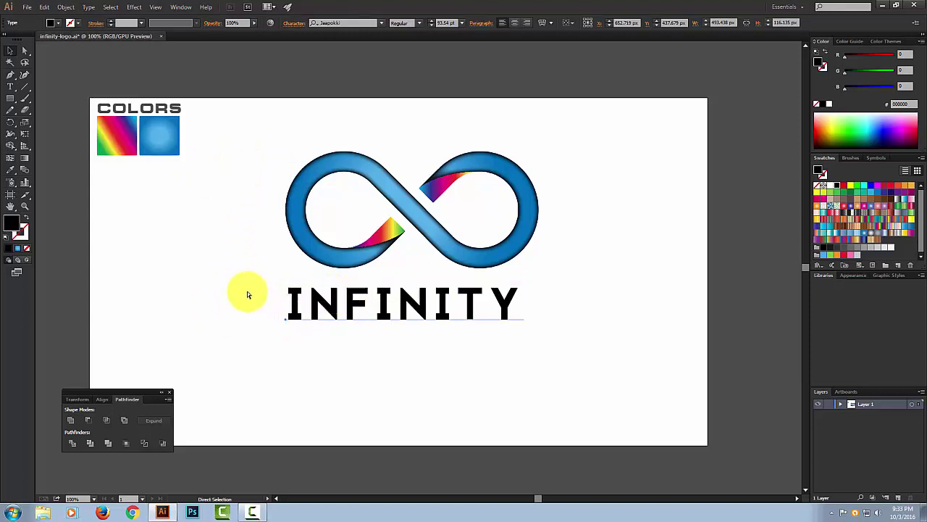
{"action": "key", "text": "ctrl+r"}
Step: Place vertical guides at the ribbon's edges and set INFINITY's tracking to 200
{"action": "left_click_drag", "start_coordinate": [37, 205], "coordinate": [284, 234]}
{"action": "left_click_drag", "start_coordinate": [39, 239], "coordinate": [538, 288]}
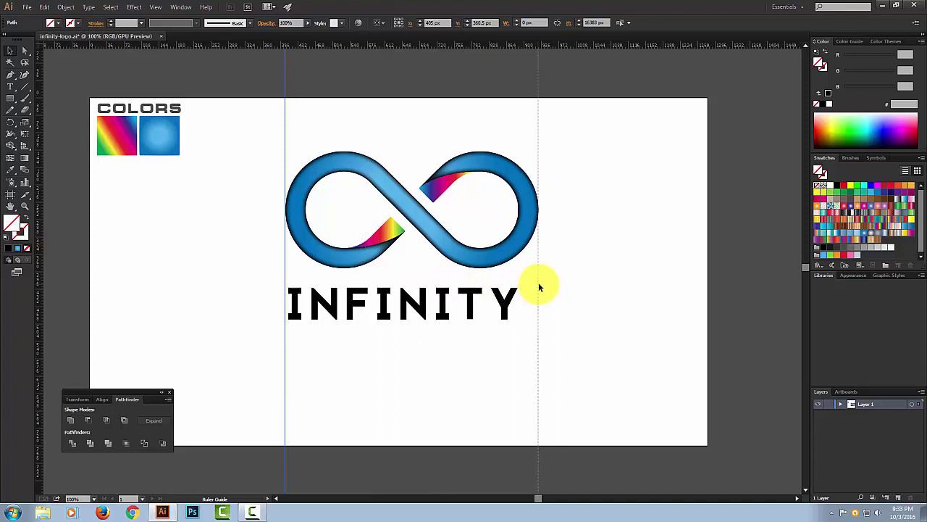
{"action": "left_click", "coordinate": [449, 299]}
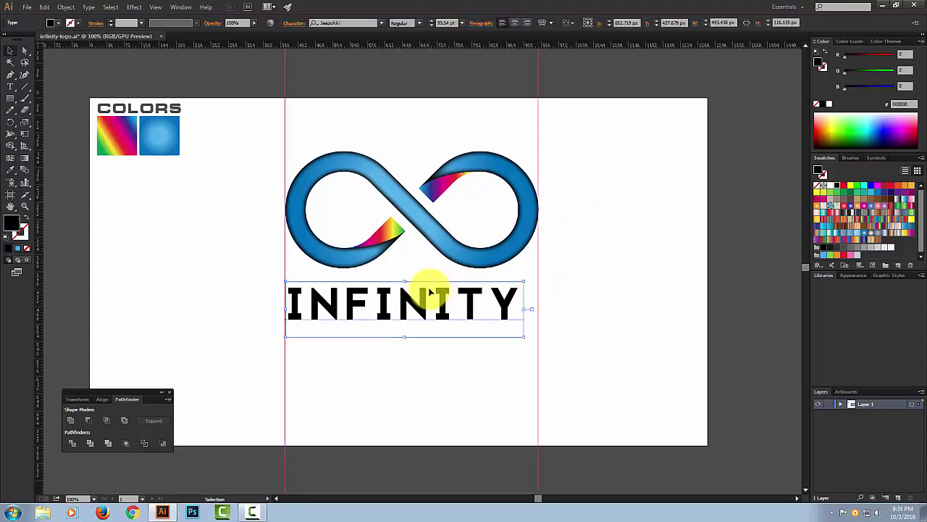
{"action": "left_click", "coordinate": [295, 24]}
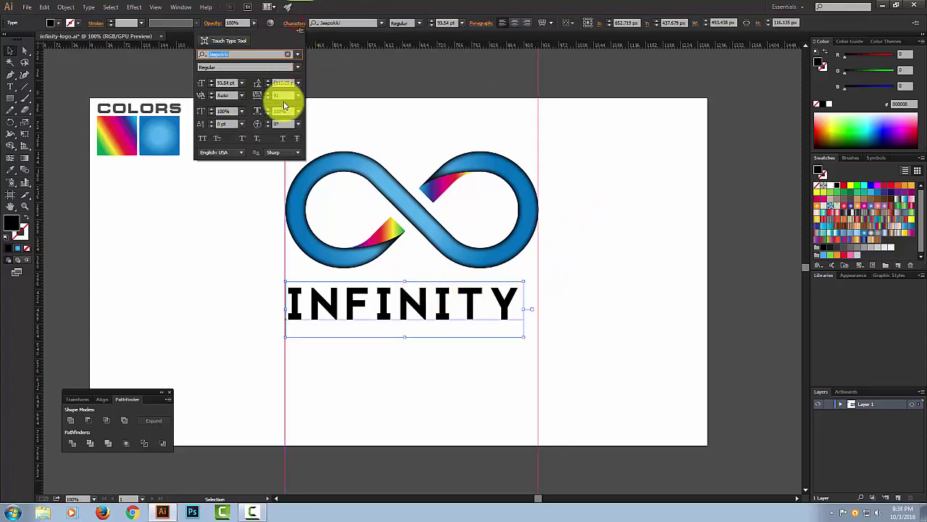
{"action": "left_click", "coordinate": [283, 95]}
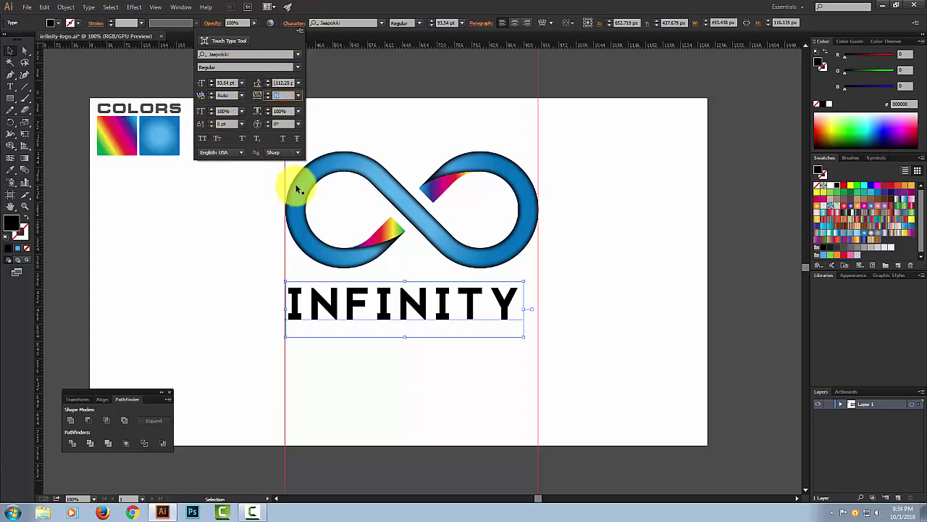
{"action": "type", "text": "200"}
{"action": "key", "text": "Return"}
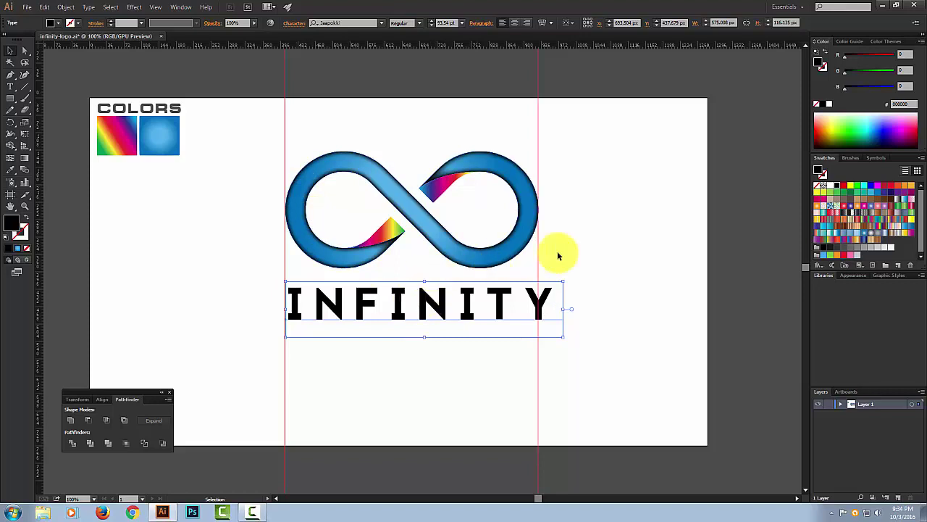
Step: Scale INFINITY to span between the guides, then delete both guides
{"action": "left_click_drag", "start_coordinate": [564, 281], "coordinate": [556, 285]}
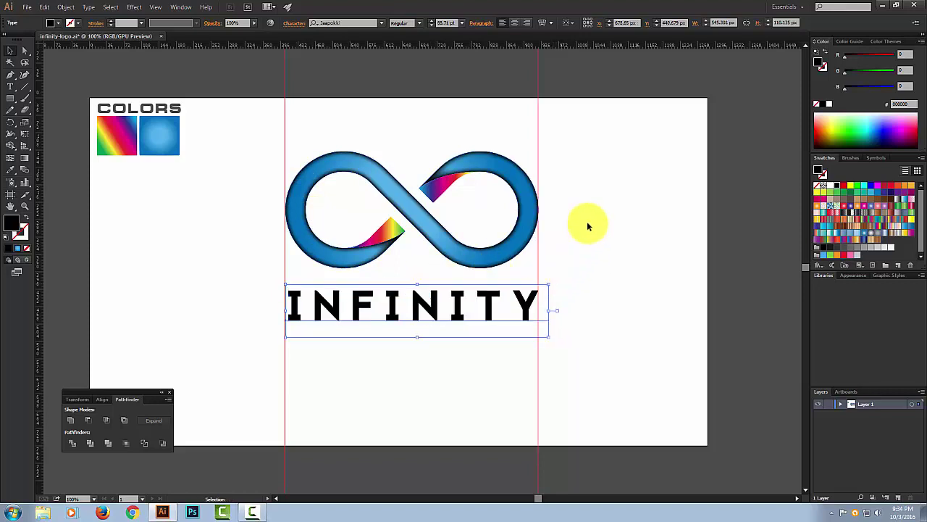
{"action": "left_click", "coordinate": [587, 222]}
{"action": "left_click_drag", "start_coordinate": [264, 123], "coordinate": [598, 121]}
{"action": "key", "text": "Delete"}
{"action": "left_click_drag", "start_coordinate": [268, 139], "coordinate": [598, 352]}
Step: Group the infinity ribbon together with its INFINITY caption
{"action": "right_click", "coordinate": [415, 224]}
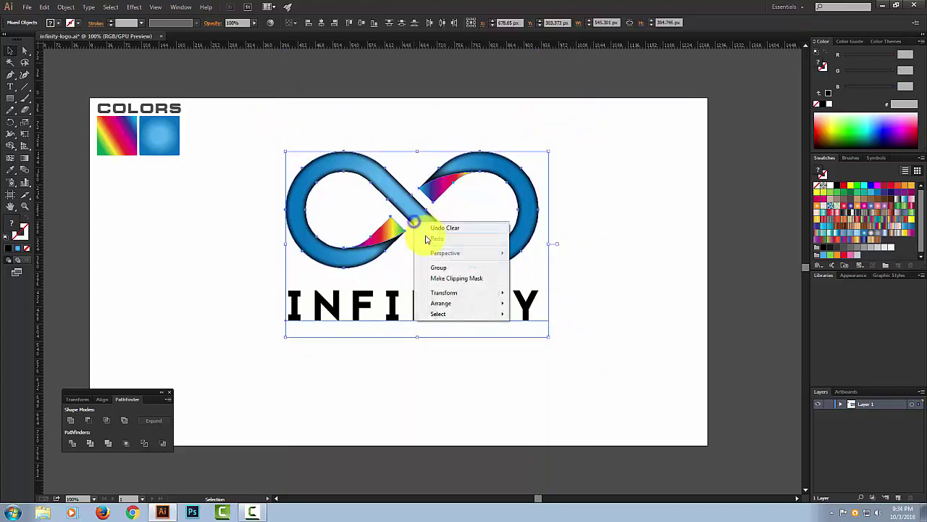
{"action": "left_click", "coordinate": [442, 265]}
{"action": "left_click", "coordinate": [667, 198]}
{"action": "left_click_drag", "start_coordinate": [447, 255], "coordinate": [419, 293]}
{"action": "left_click", "coordinate": [465, 106]}
Step: Delete the COLORS title and swatches, and move the logo group to the artboard centre
{"action": "left_click_drag", "start_coordinate": [217, 131], "coordinate": [76, 107]}
{"action": "key", "text": "Delete"}
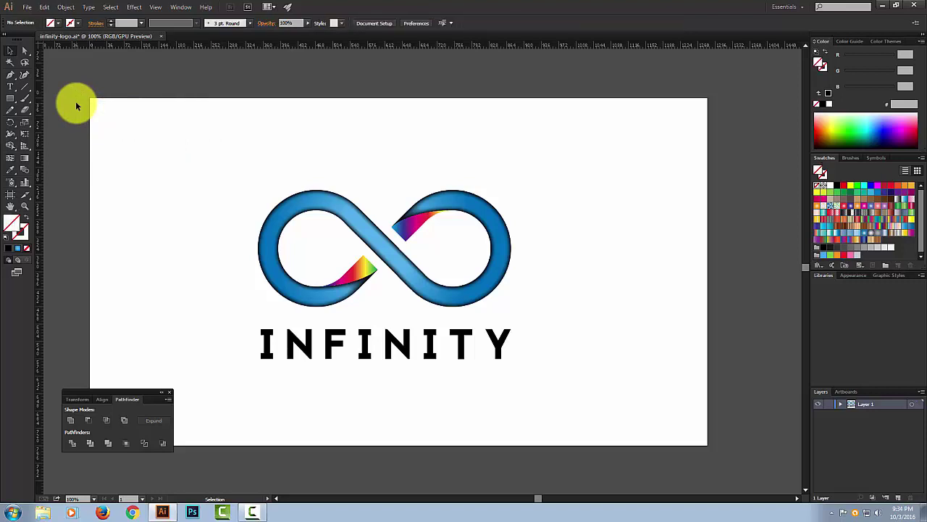
{"action": "left_click_drag", "start_coordinate": [362, 211], "coordinate": [445, 119]}
{"action": "left_click", "coordinate": [447, 123]}
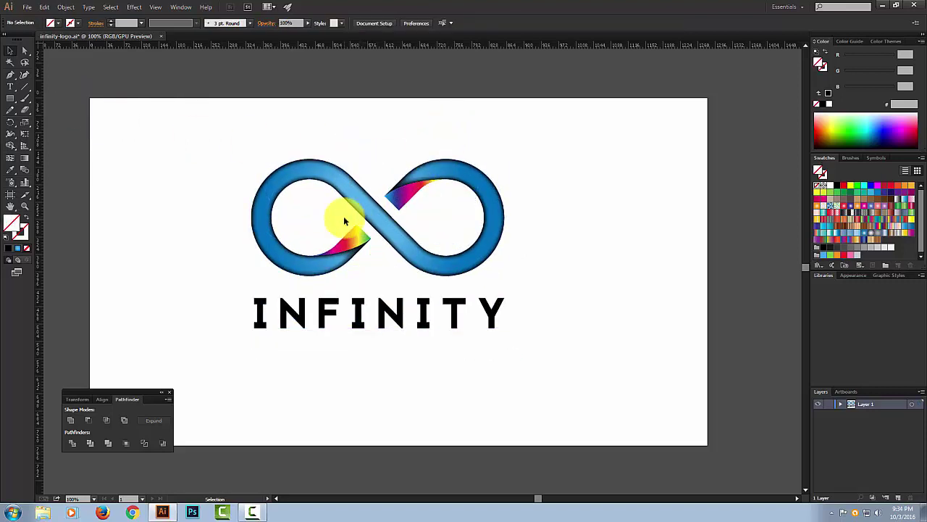